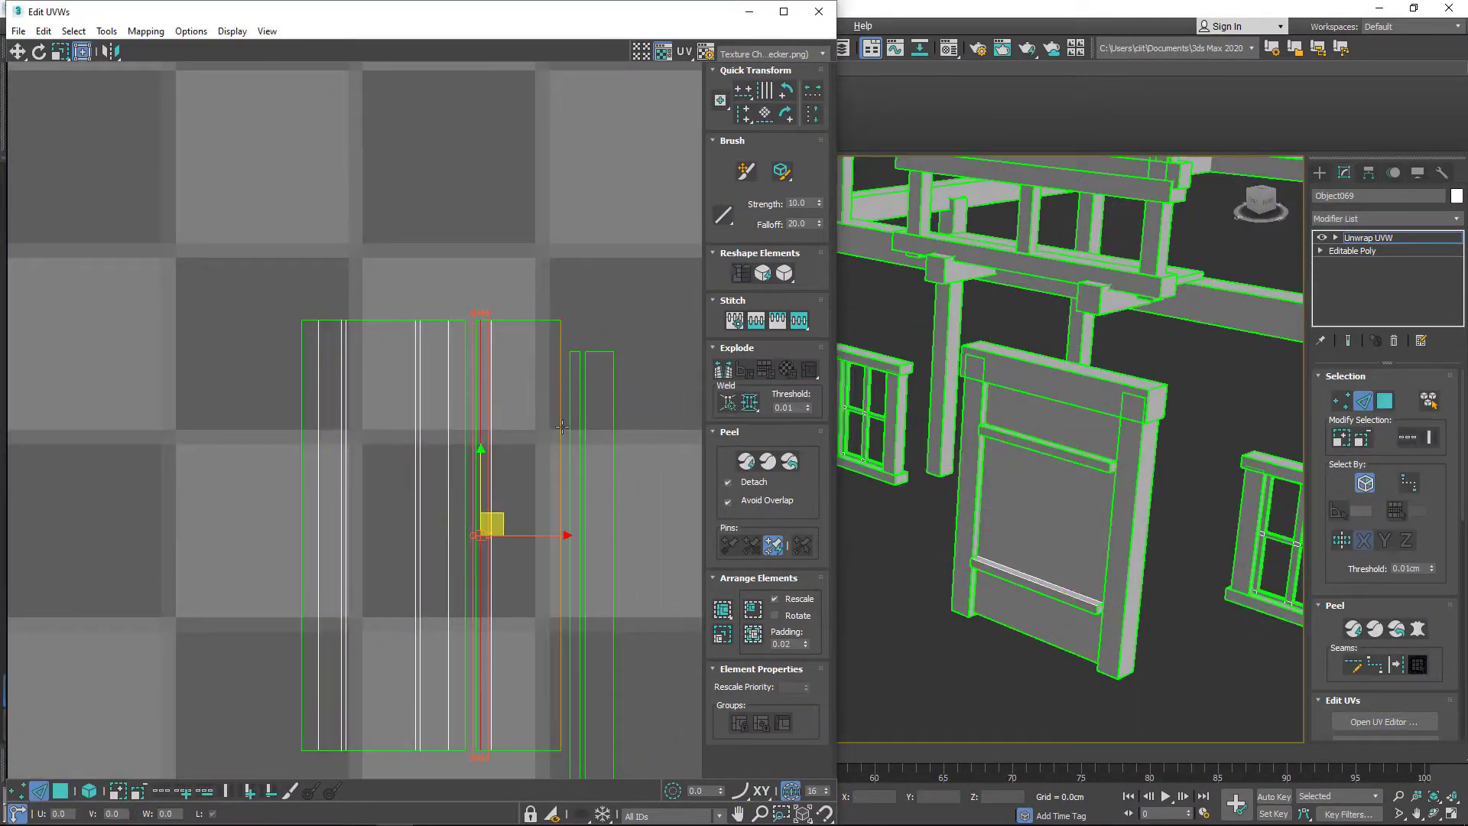
# - Select the left beam's UV shell in the Edit UVWs editor
pyautogui.click(246, 478)
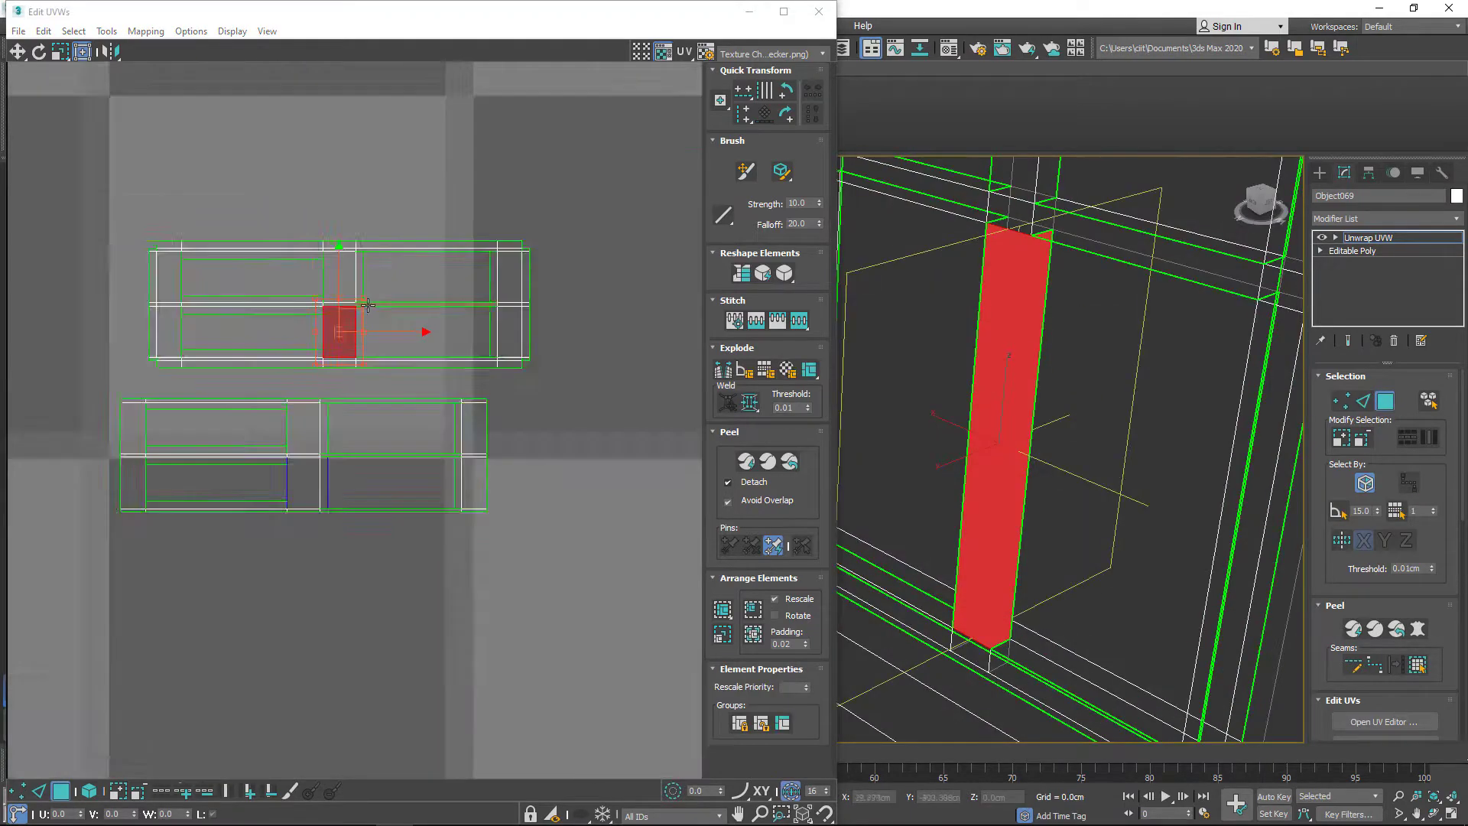
# - Bring up the Edit UVWs quad menu for stitching the window-frame pieces
pyautogui.rightClick(1370, 240)
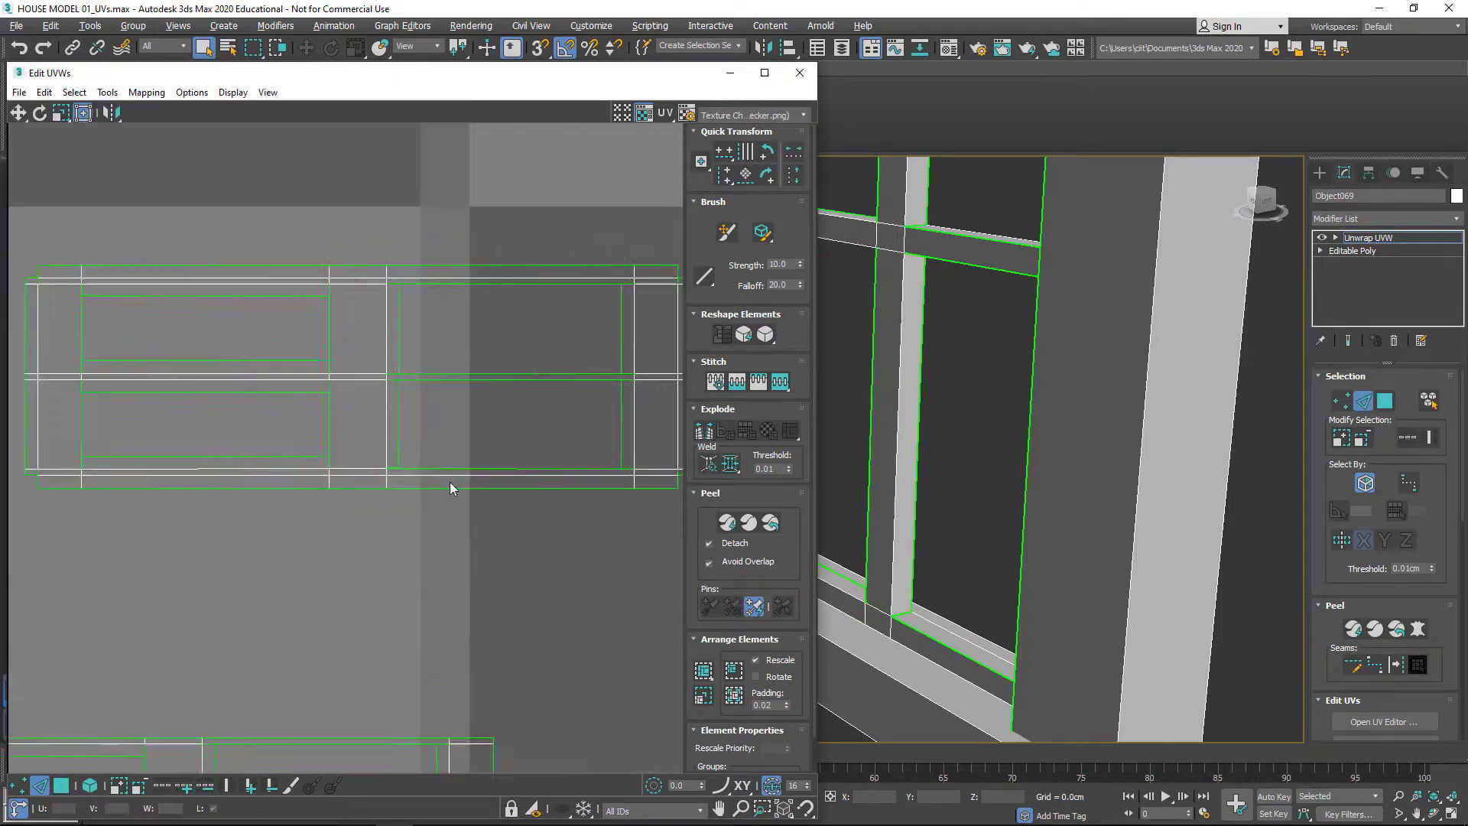
# - Open the Edit UVWs Tools menu to relax the window-frame shells
pyautogui.click(107, 92)
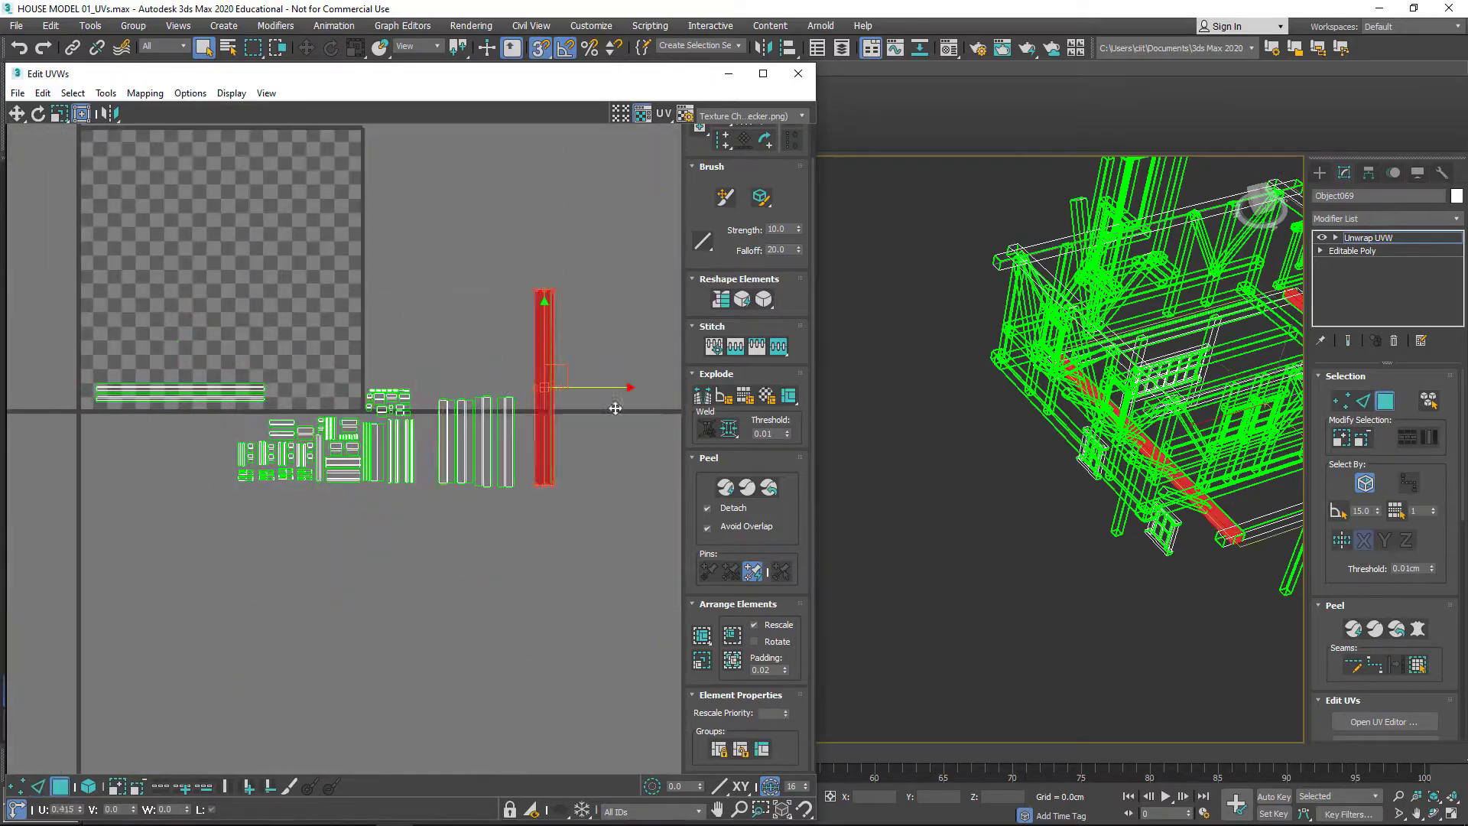
# - Orbit the house and stitch the selected beam seam edges into one shell
pyautogui.keyDown('alt'); pyautogui.moveTo(1062, 366); pyautogui.dragTo(1232, 522, button='middle'); pyautogui.keyUp('alt')
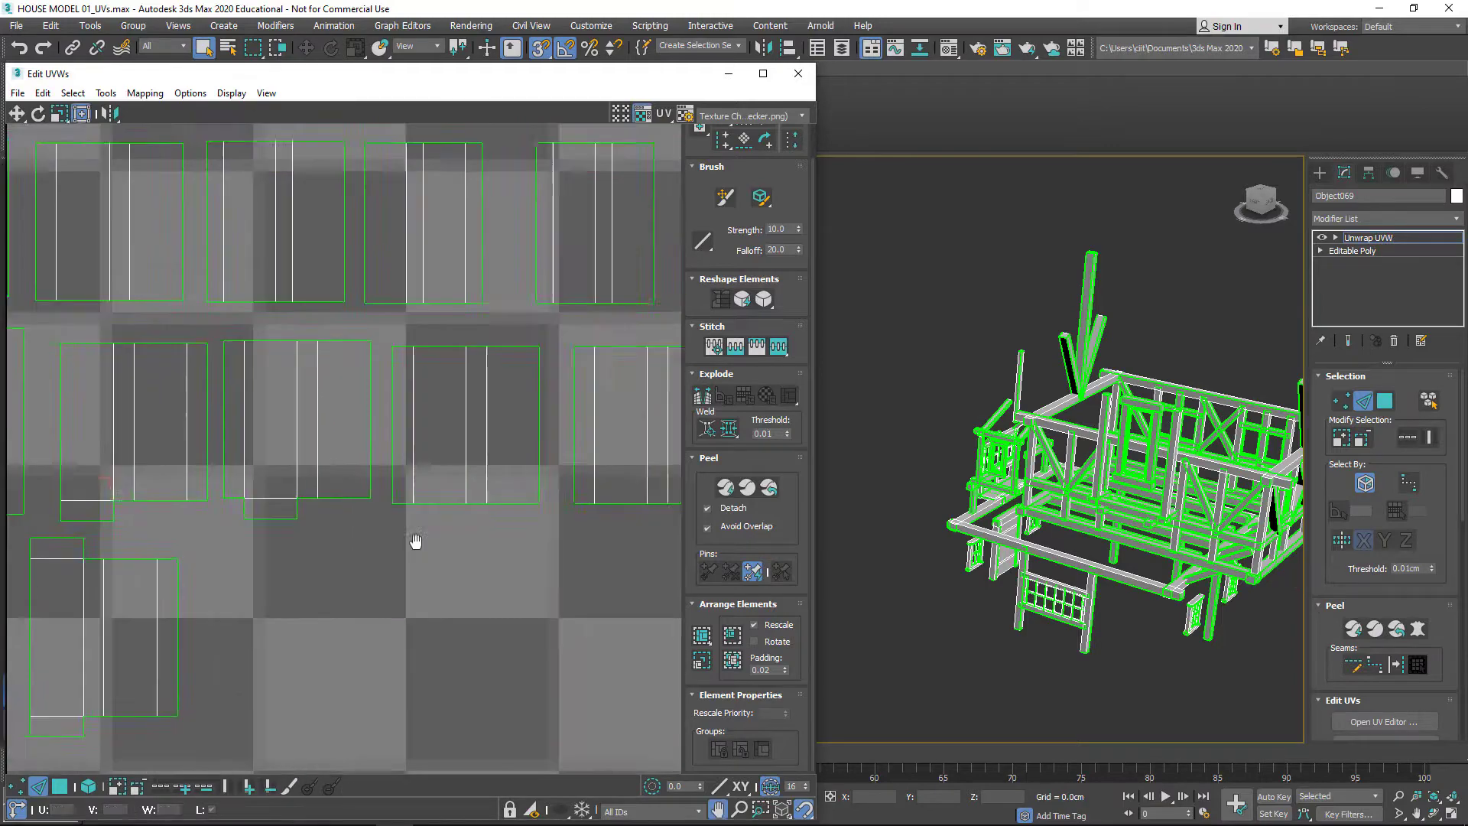
pyautogui.rightClick(238, 430)
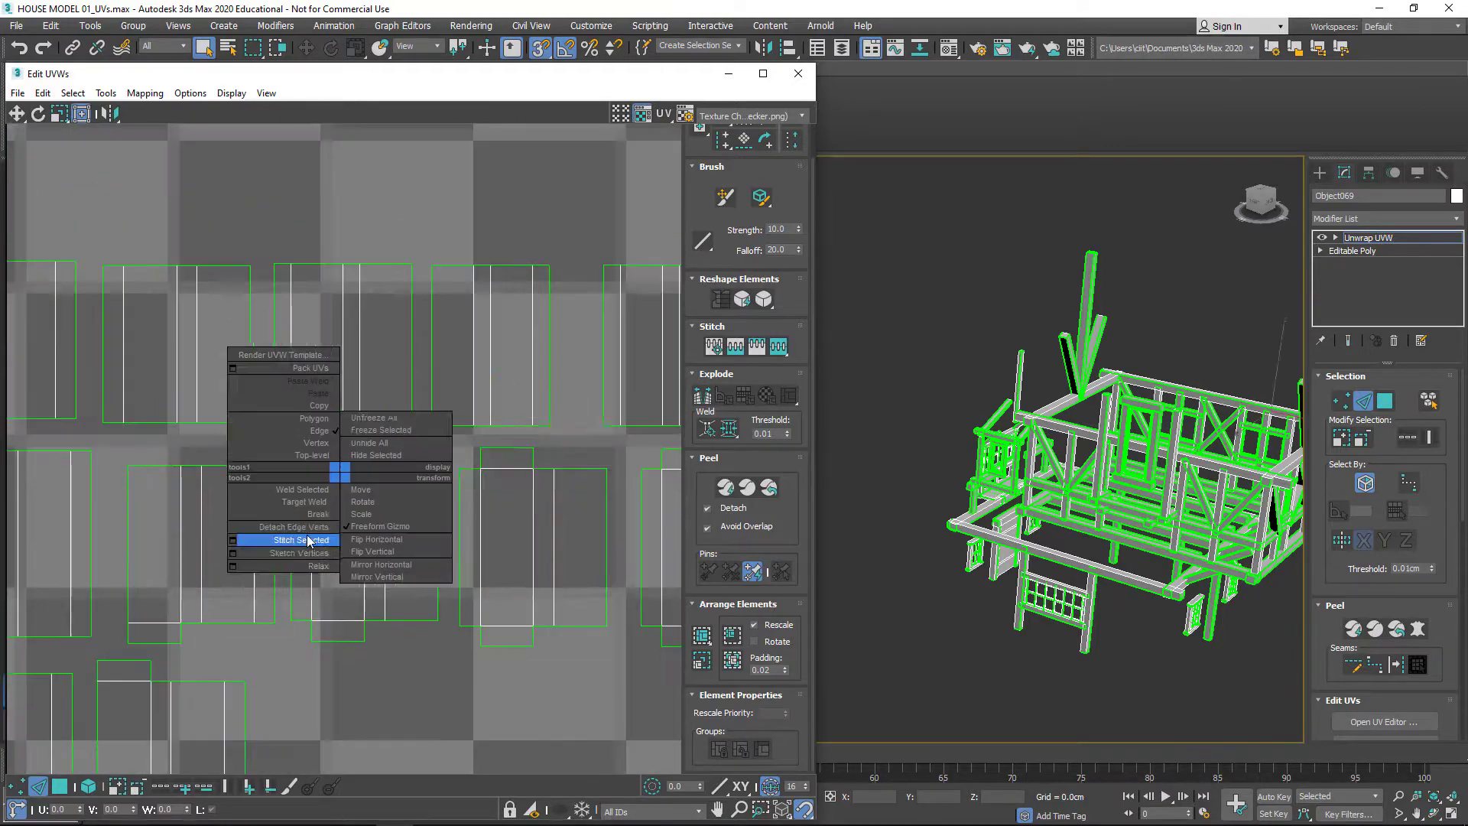
pyautogui.click(308, 541)
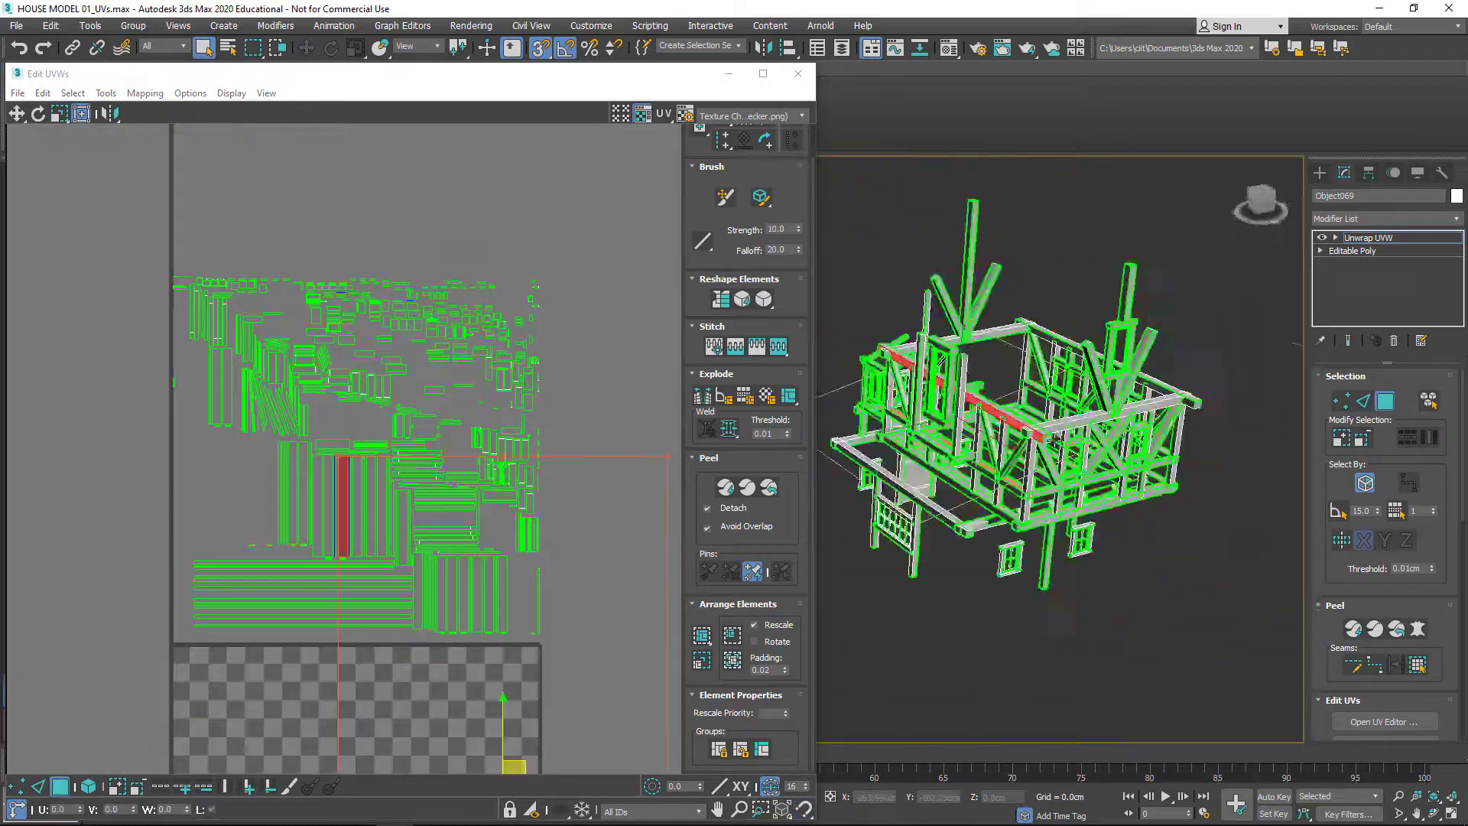
# - Select the thin beam face shell and stitch it to its neighbouring piece
pyautogui.keyDown('alt'); pyautogui.moveTo(1054, 442); pyautogui.dragTo(1114, 614, button='middle'); pyautogui.keyUp('alt')
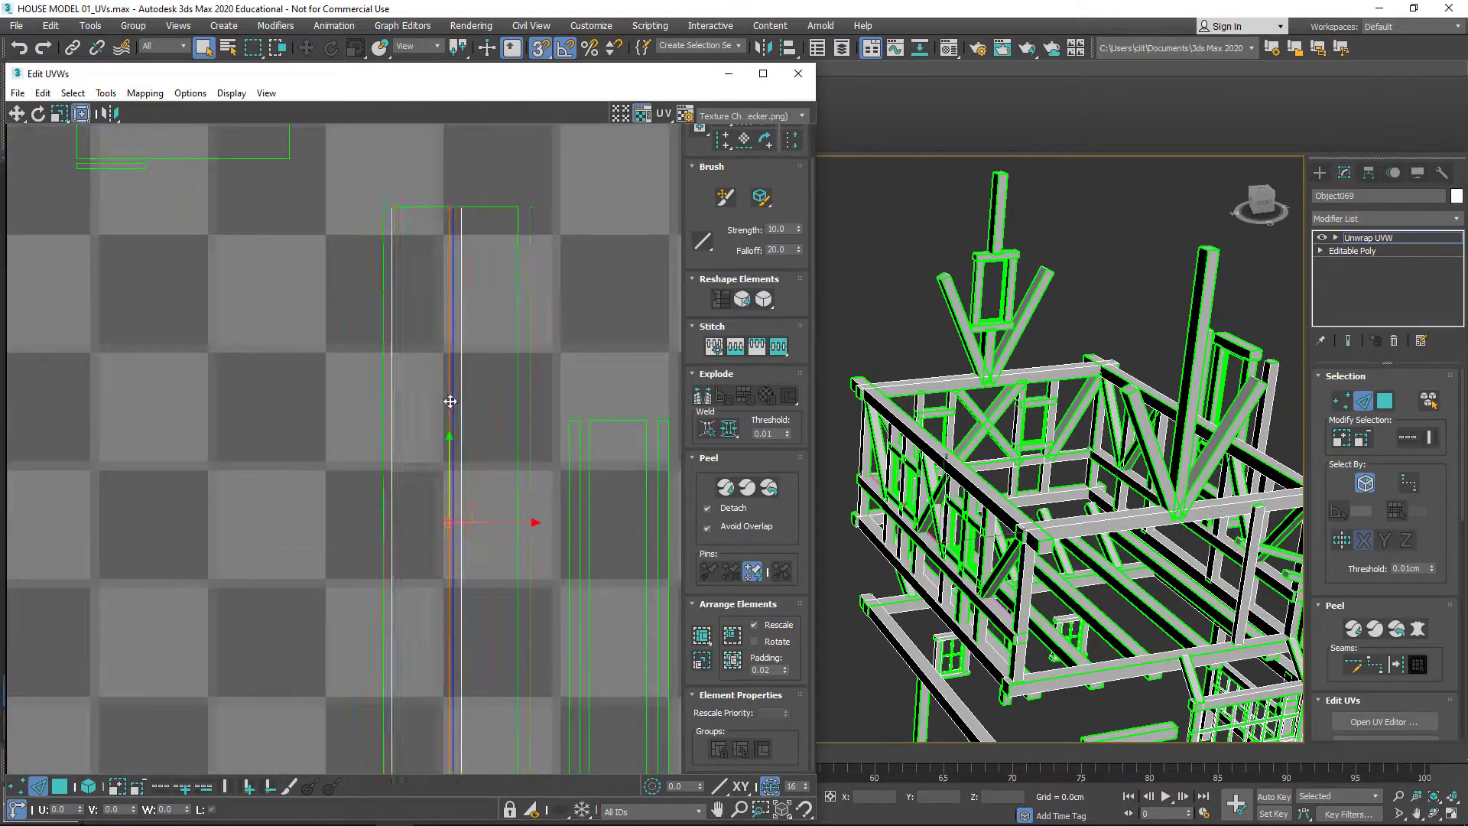
pyautogui.press('3')
pyautogui.scroll(-5, 424, 440)
pyautogui.scroll(8, 324, 374)
pyautogui.scroll(2, 392, 387)
pyautogui.click(391, 387)
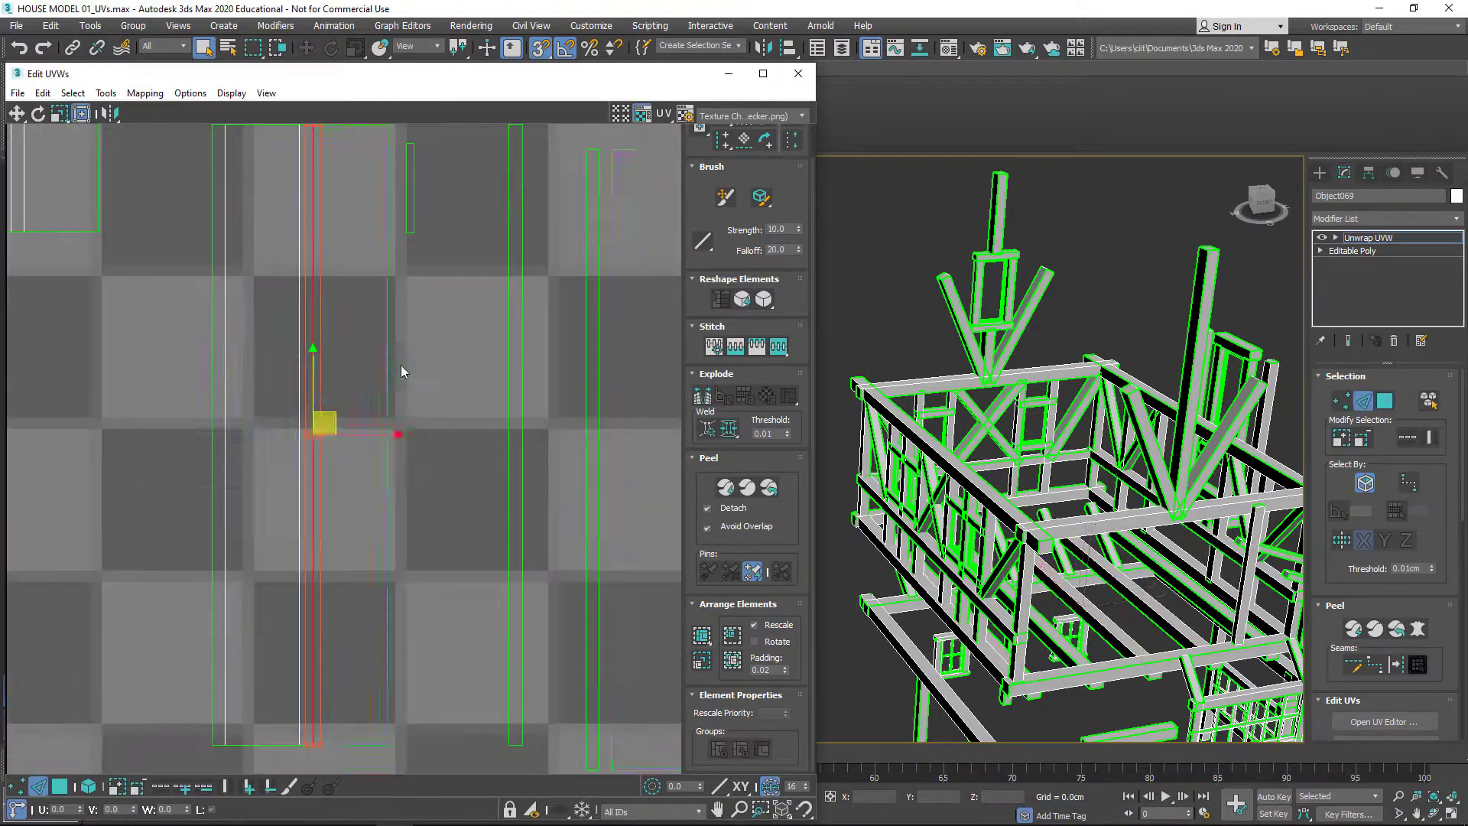
pyautogui.scroll(-3, 400, 365)
pyautogui.scroll(-2, 342, 567)
pyautogui.rightClick(336, 348)
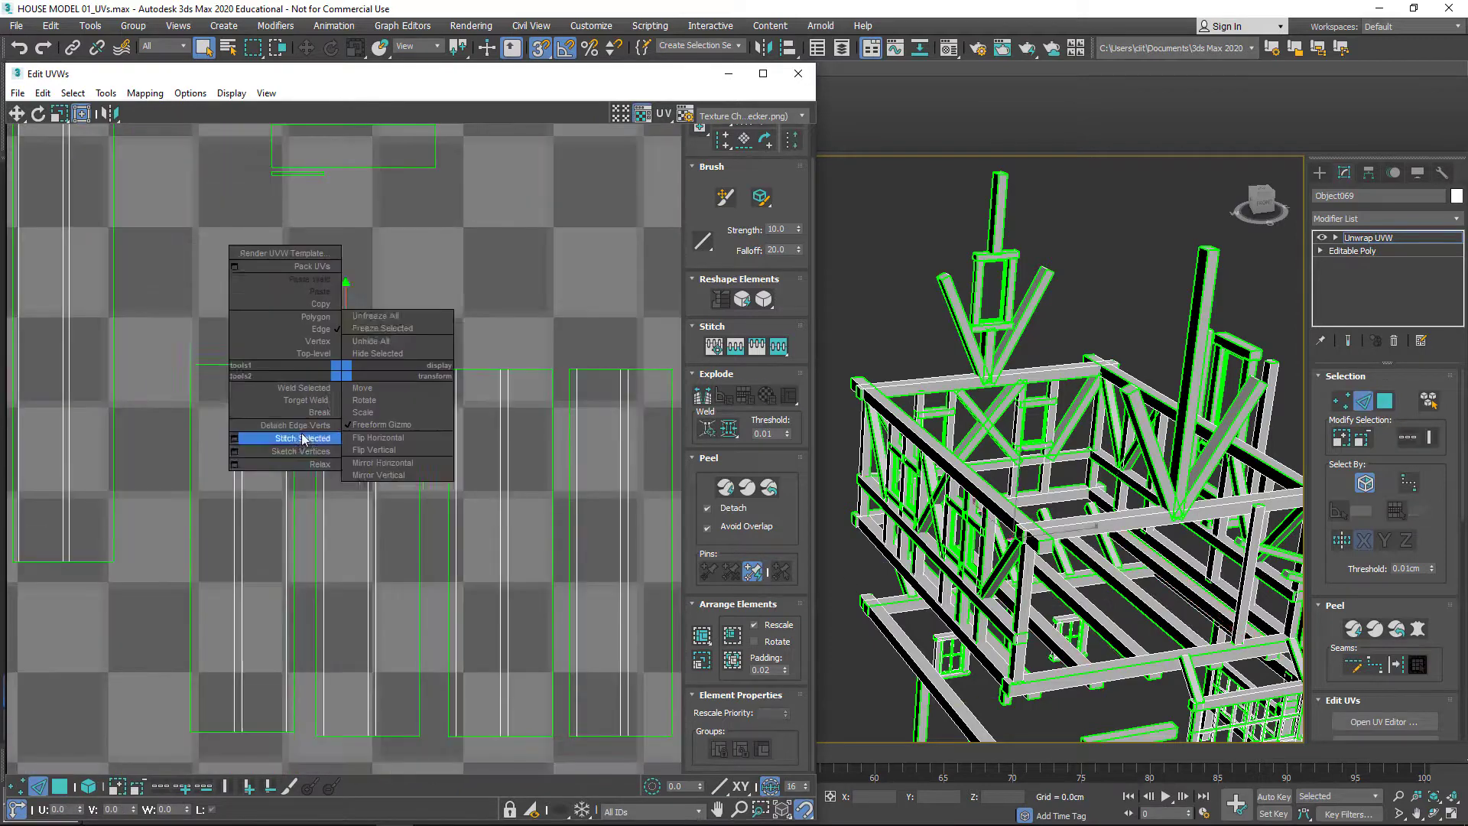
pyautogui.click(289, 430)
# - Stitch the chosen beam edges together in edge mode
pyautogui.press('2')
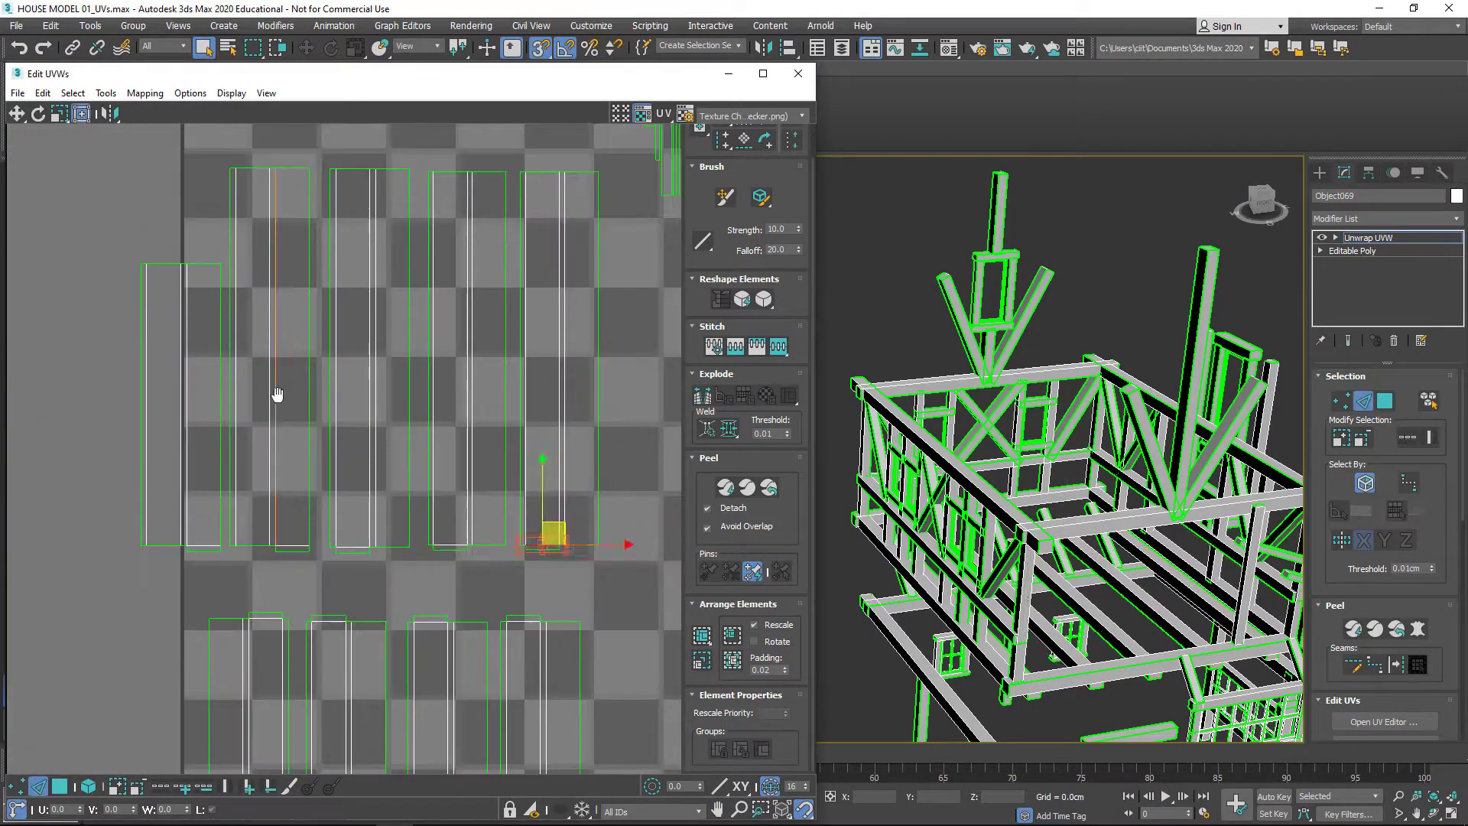
pyautogui.rightClick(419, 321)
pyautogui.click(394, 369)
pyautogui.scroll(4, 405, 396)
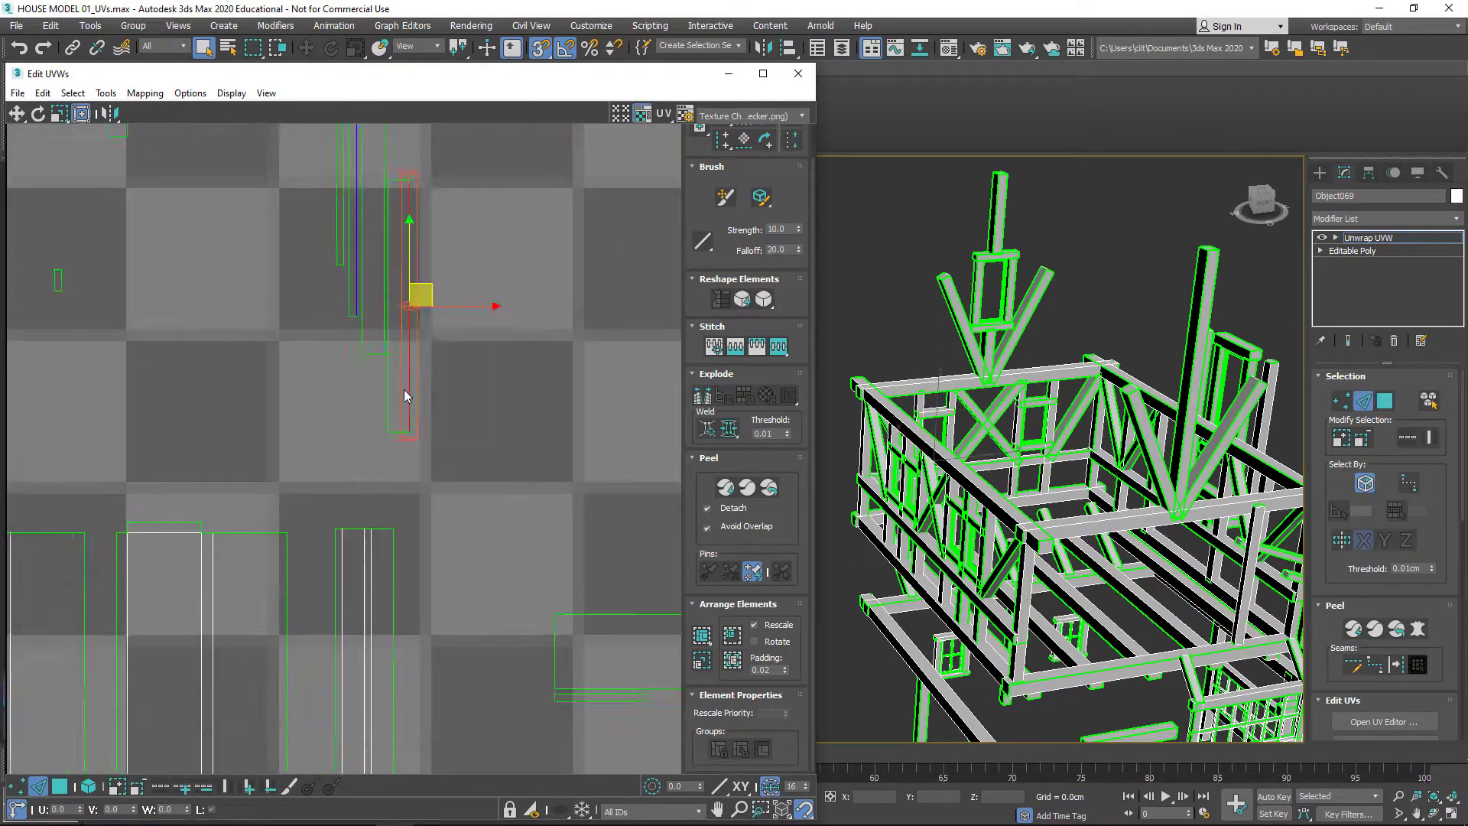
pyautogui.scroll(2, 404, 391)
pyautogui.scroll(5, 341, 374)
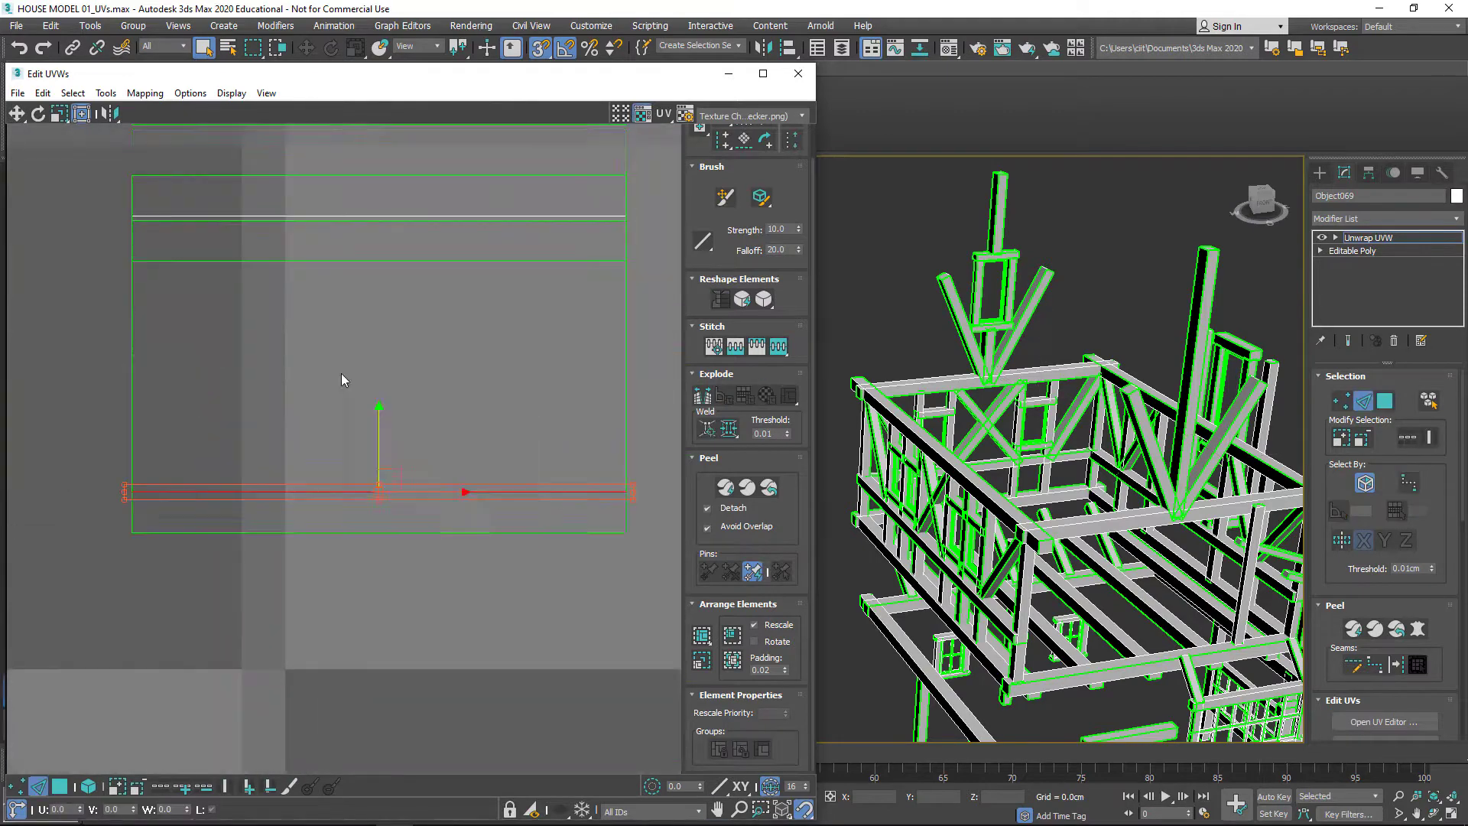
# - Stitch the selected window-frame edges together
pyautogui.press('3')
pyautogui.scroll(-5, 341, 380)
pyautogui.scroll(3, 214, 666)
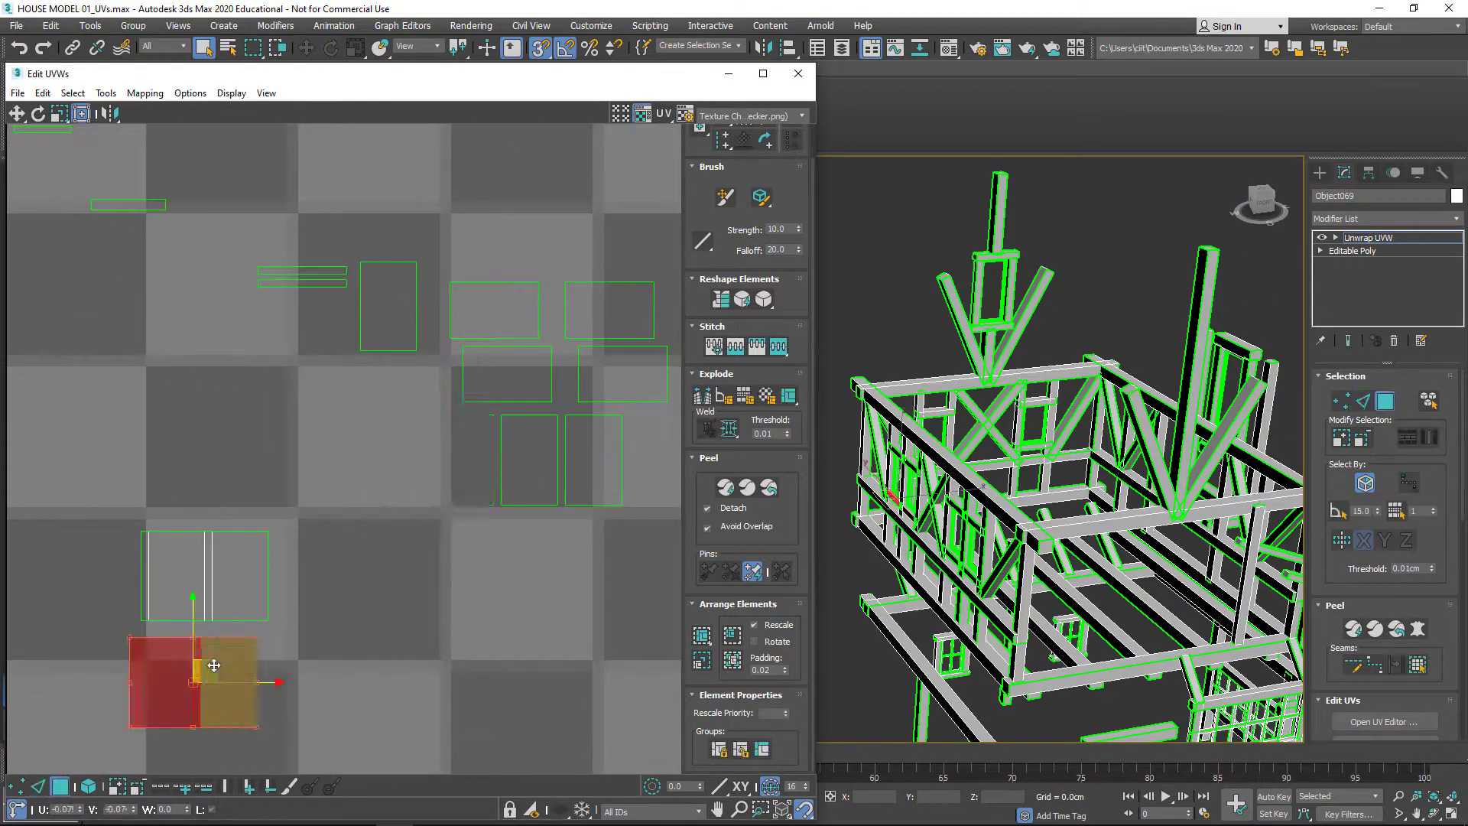
pyautogui.press('2')
pyautogui.scroll(-3, 391, 489)
pyautogui.scroll(-3, 387, 476)
pyautogui.scroll(3, 387, 476)
pyautogui.rightClick(400, 390)
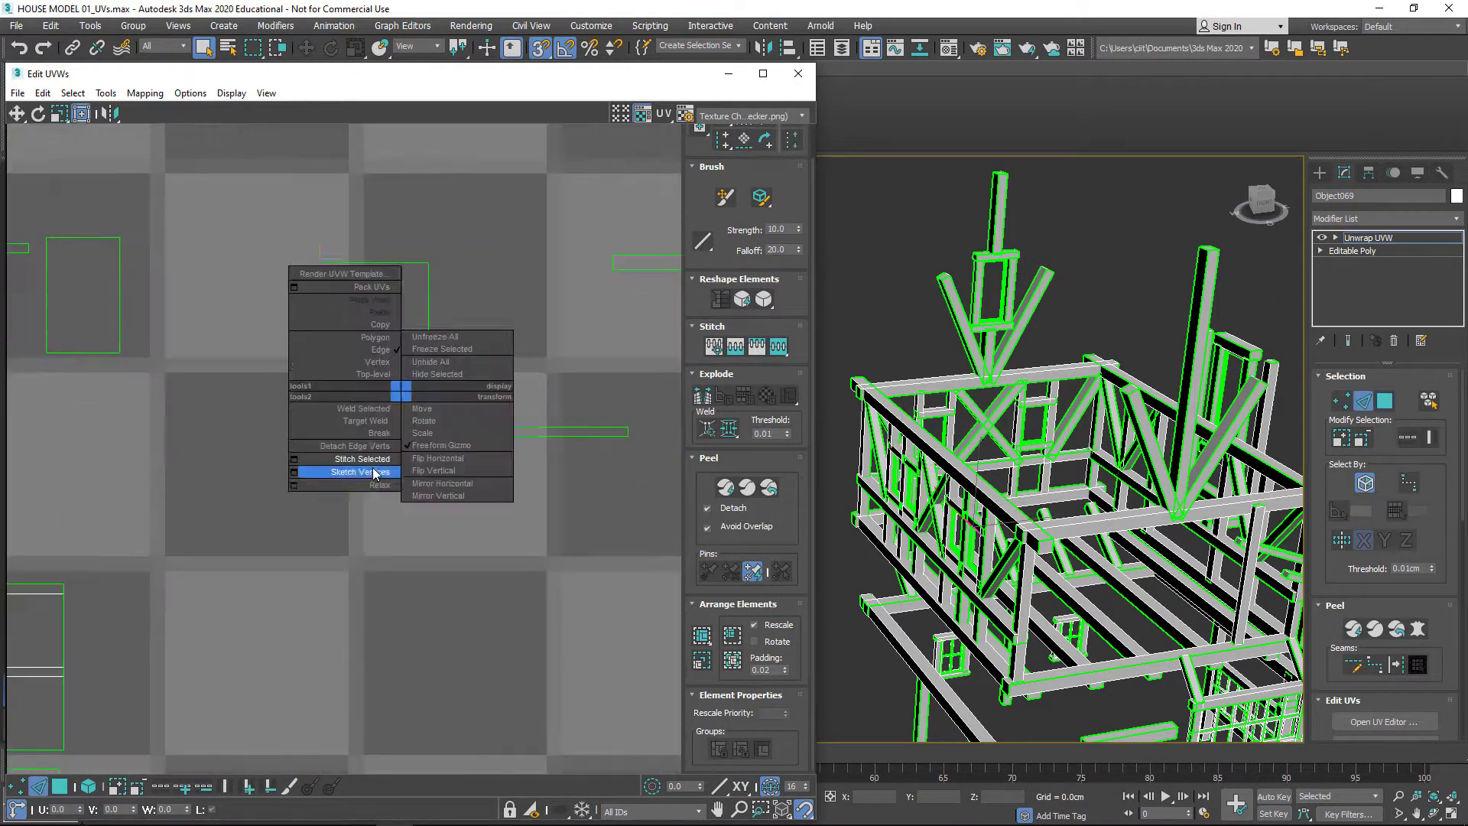
pyautogui.click(374, 474)
# - Move the stitched window piece beside the other frame shells and bring more islands into view
pyautogui.press('3')
pyautogui.scroll(-3, 382, 489)
pyautogui.scroll(2, 435, 490)
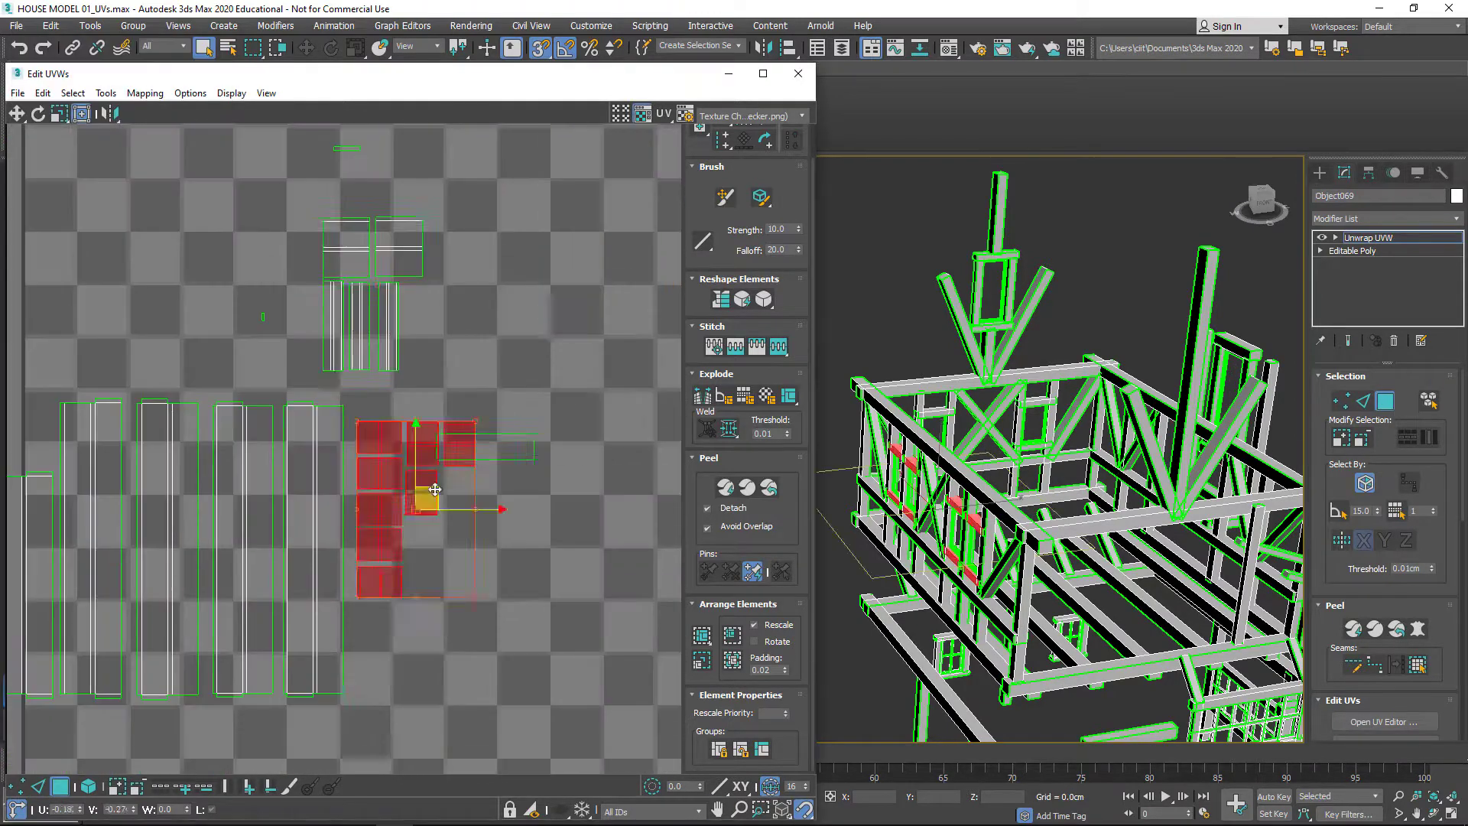
pyautogui.scroll(3, 435, 490)
pyautogui.moveTo(383, 420); pyautogui.dragTo(523, 567, button='middle')
pyautogui.scroll(-5, 458, 383)
pyautogui.scroll(2, 483, 180)
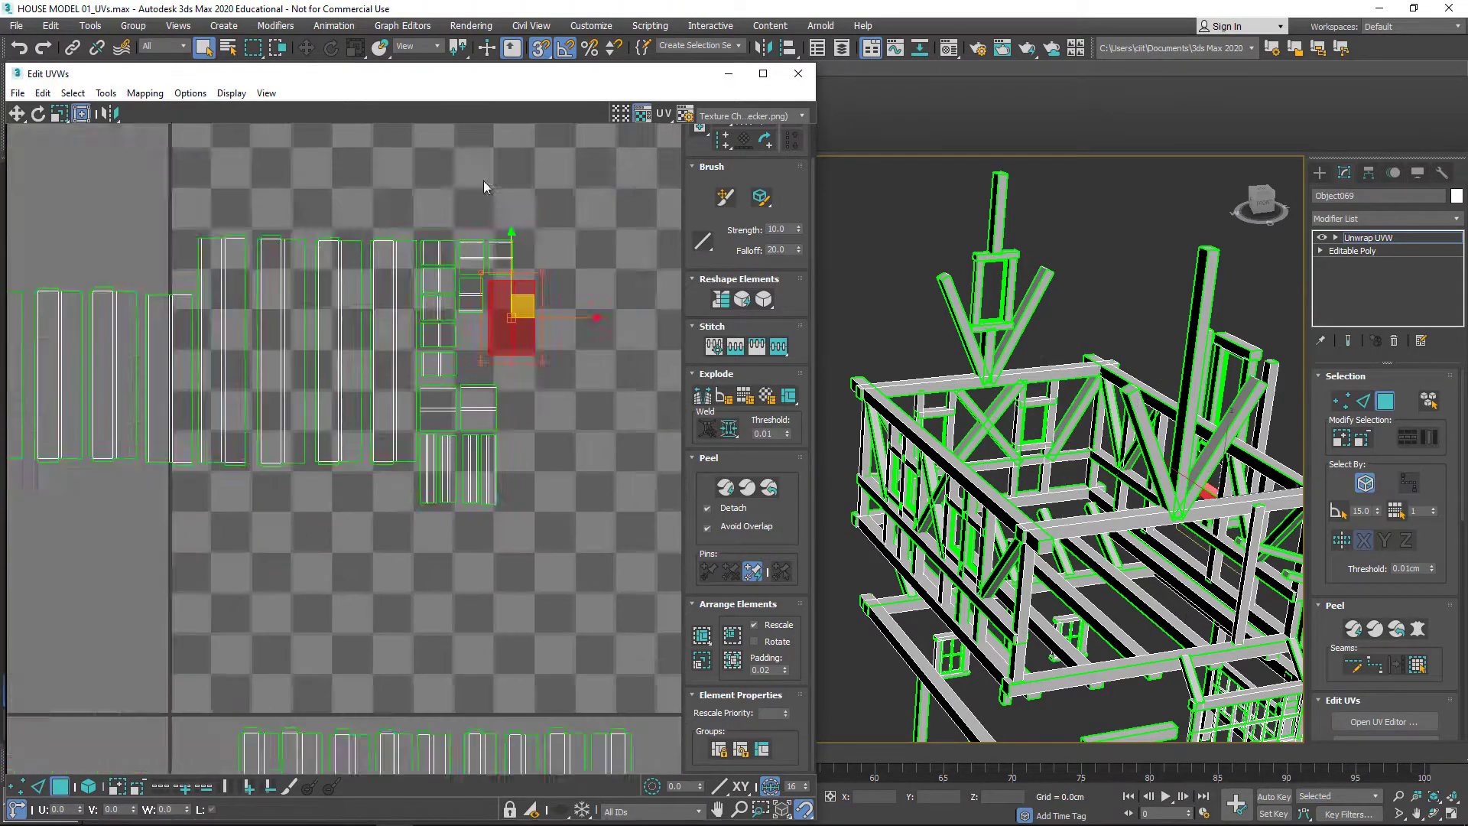
pyautogui.scroll(3, 484, 180)
pyautogui.scroll(2, 344, 589)
pyautogui.moveTo(318, 635); pyautogui.dragTo(484, 227, button='middle')
pyautogui.press('2')
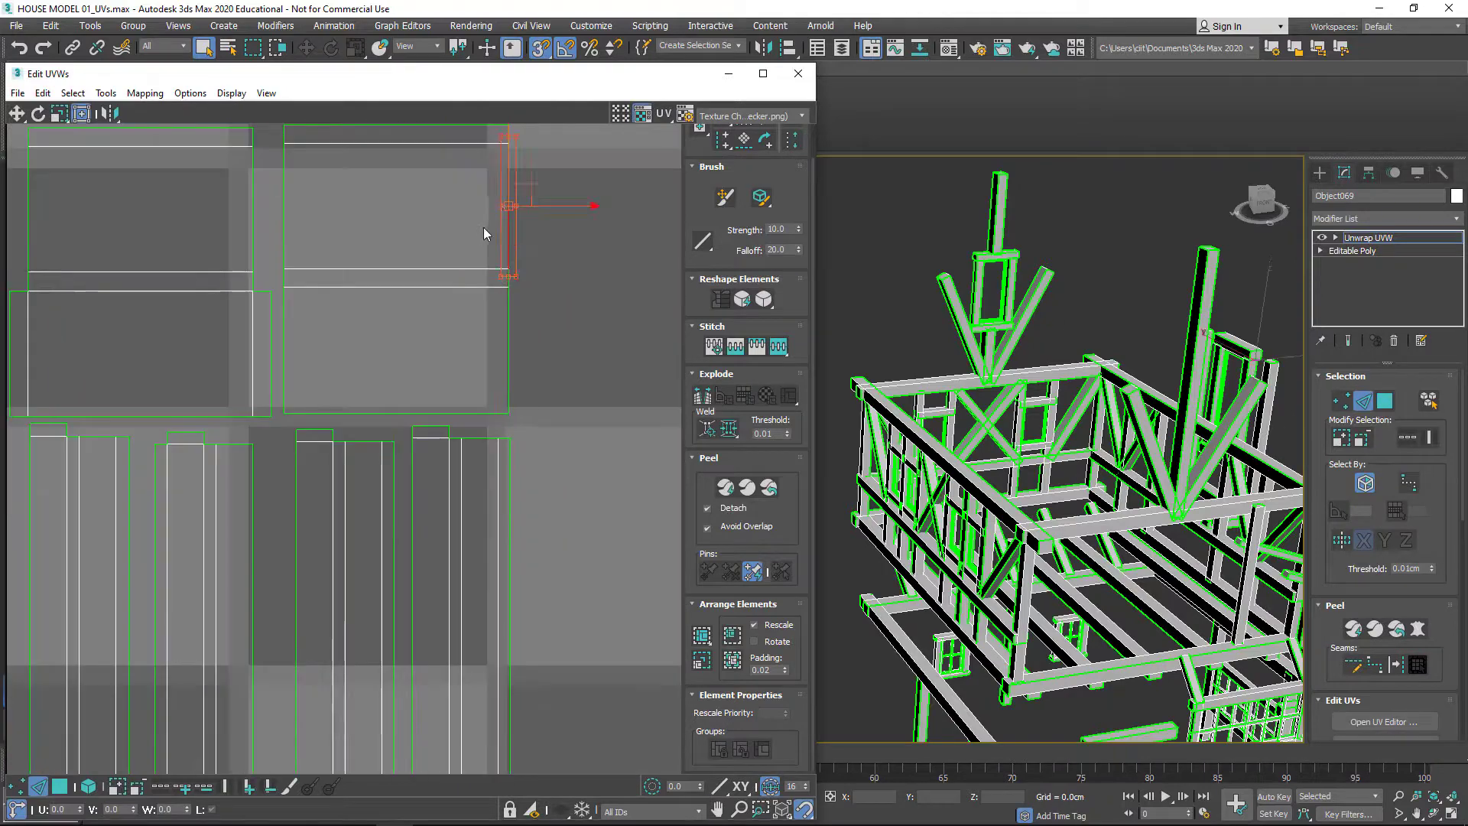
pyautogui.scroll(-2, 483, 227)
pyautogui.moveTo(272, 488); pyautogui.dragTo(395, 227, button='middle')
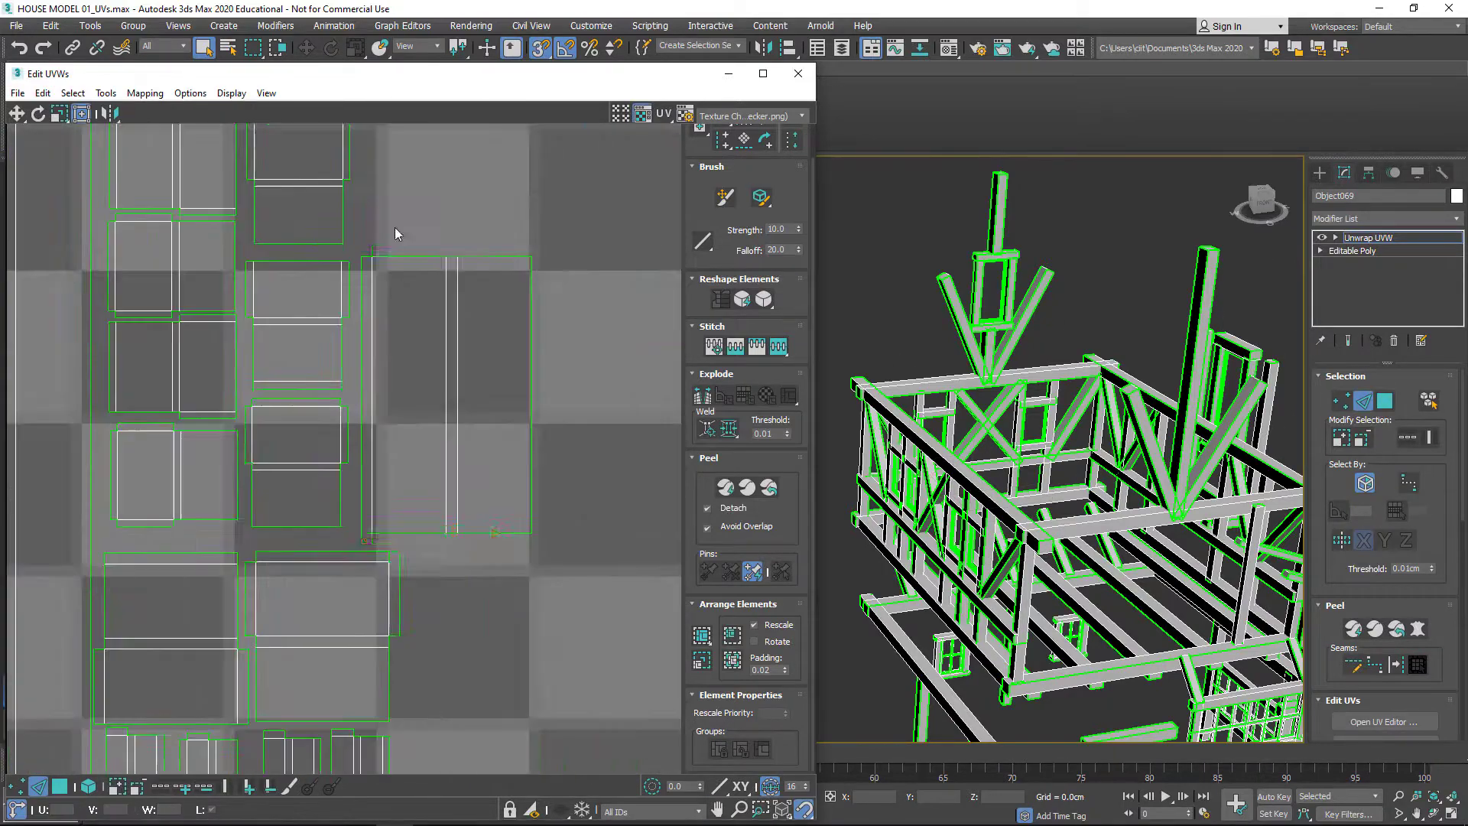
pyautogui.press('3')
pyautogui.scroll(-3, 394, 227)
# - Select the group of upright beam strips and apply quad-menu commands to them
pyautogui.moveTo(441, 530); pyautogui.dragTo(566, 187)
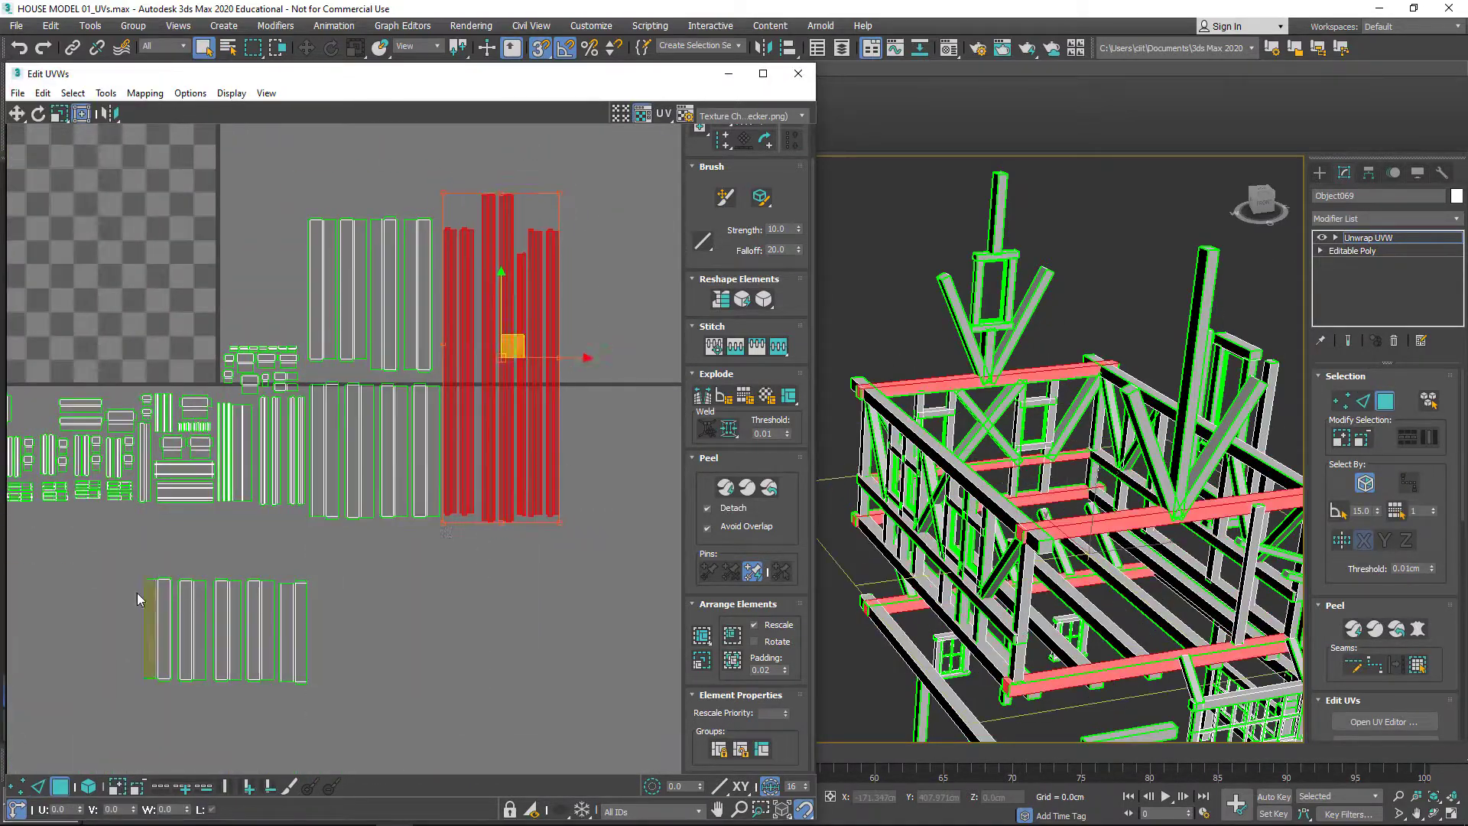
pyautogui.rightClick(405, 490)
pyautogui.click(434, 490)
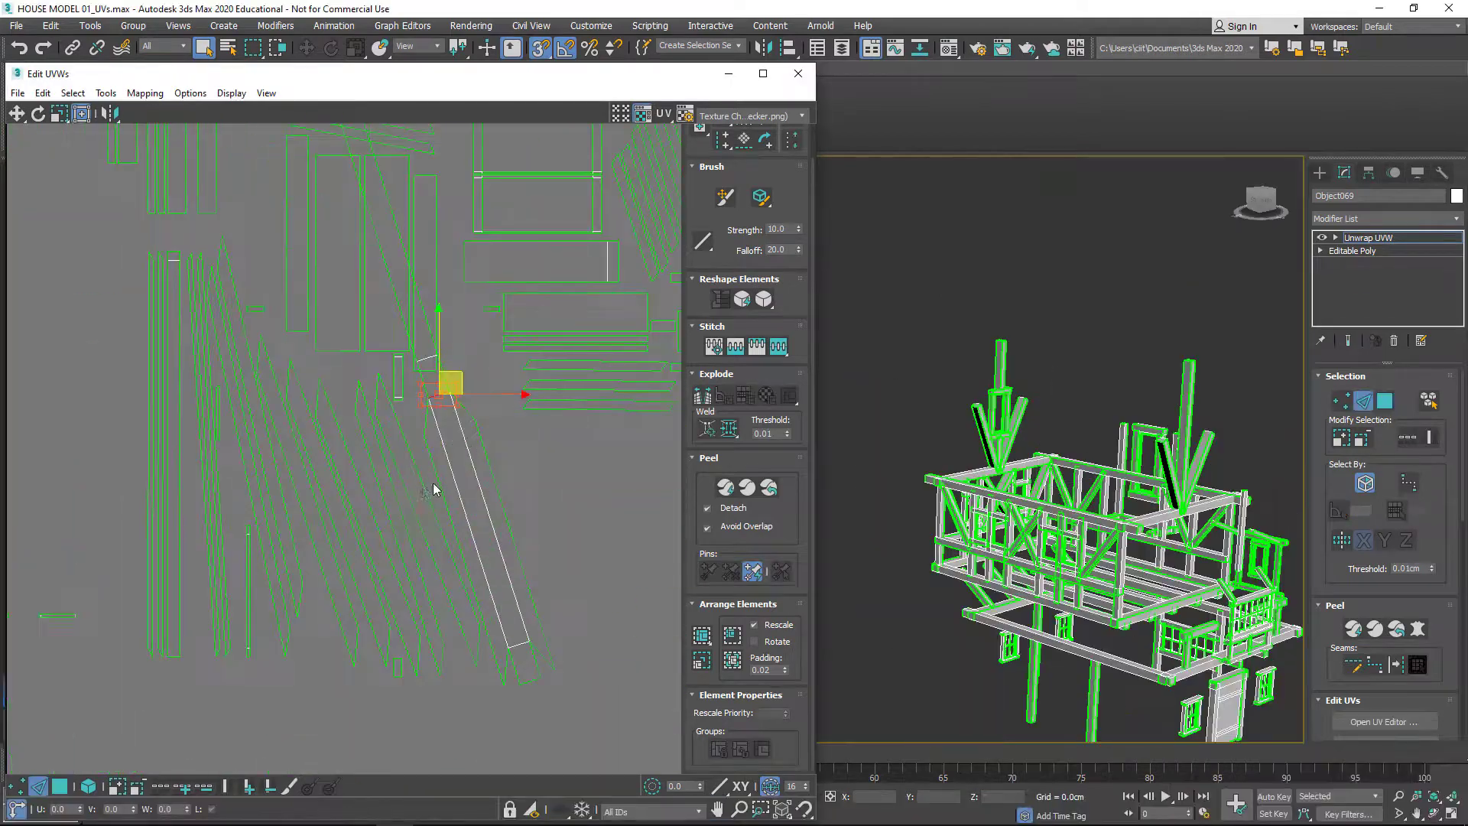
pyautogui.rightClick(434, 489)
pyautogui.click(442, 419)
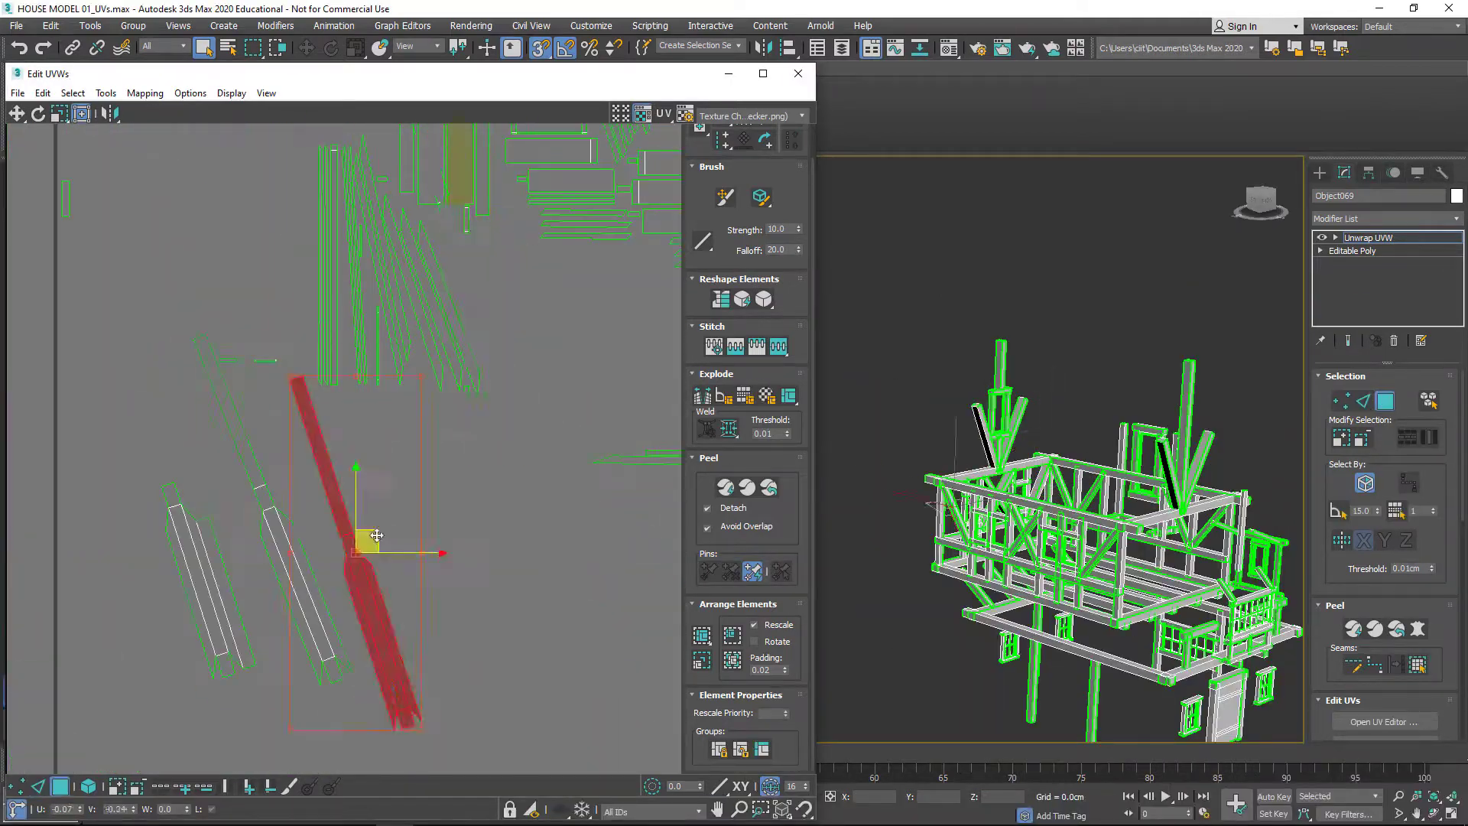
# - Move a tilted beam strip beside the others and straighten it upright
pyautogui.moveTo(482, 602); pyautogui.dragTo(478, 313, button='middle')
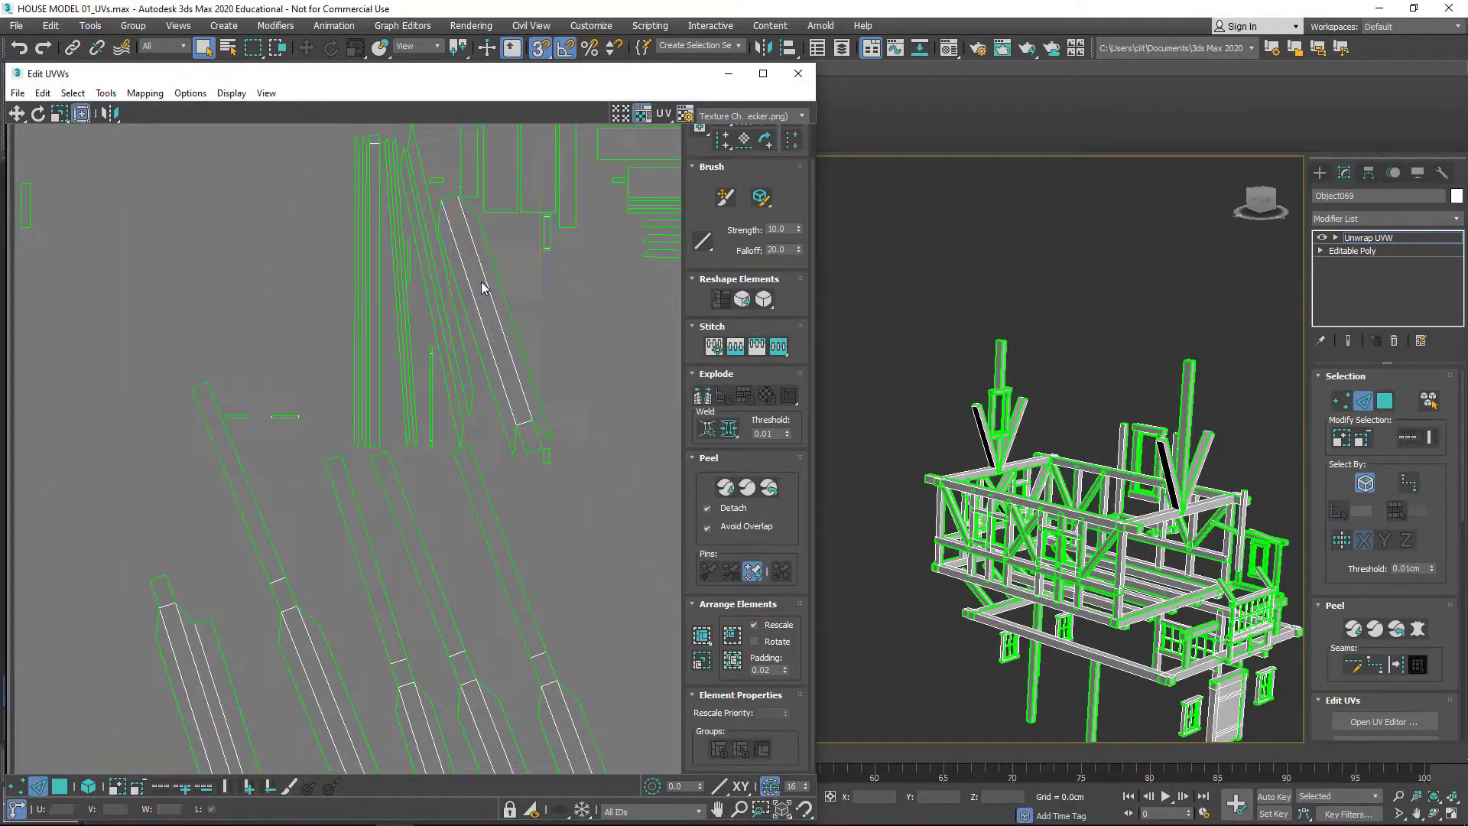
pyautogui.press('3')
pyautogui.click(482, 287)
pyautogui.scroll(-2, 361, 574)
pyautogui.moveTo(302, 482); pyautogui.dragTo(111, 490)
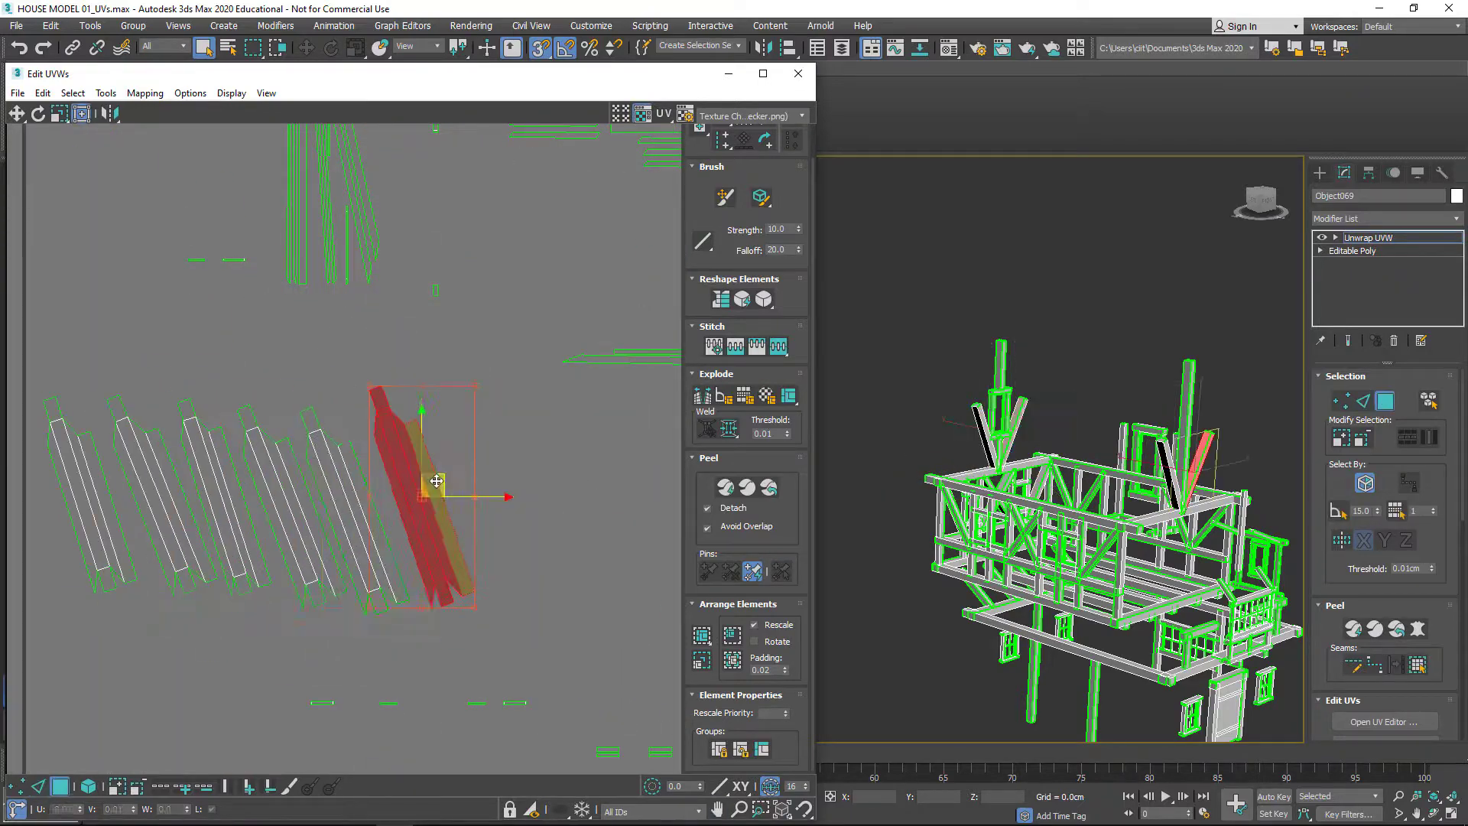
pyautogui.rightClick(328, 360)
pyautogui.click(329, 413)
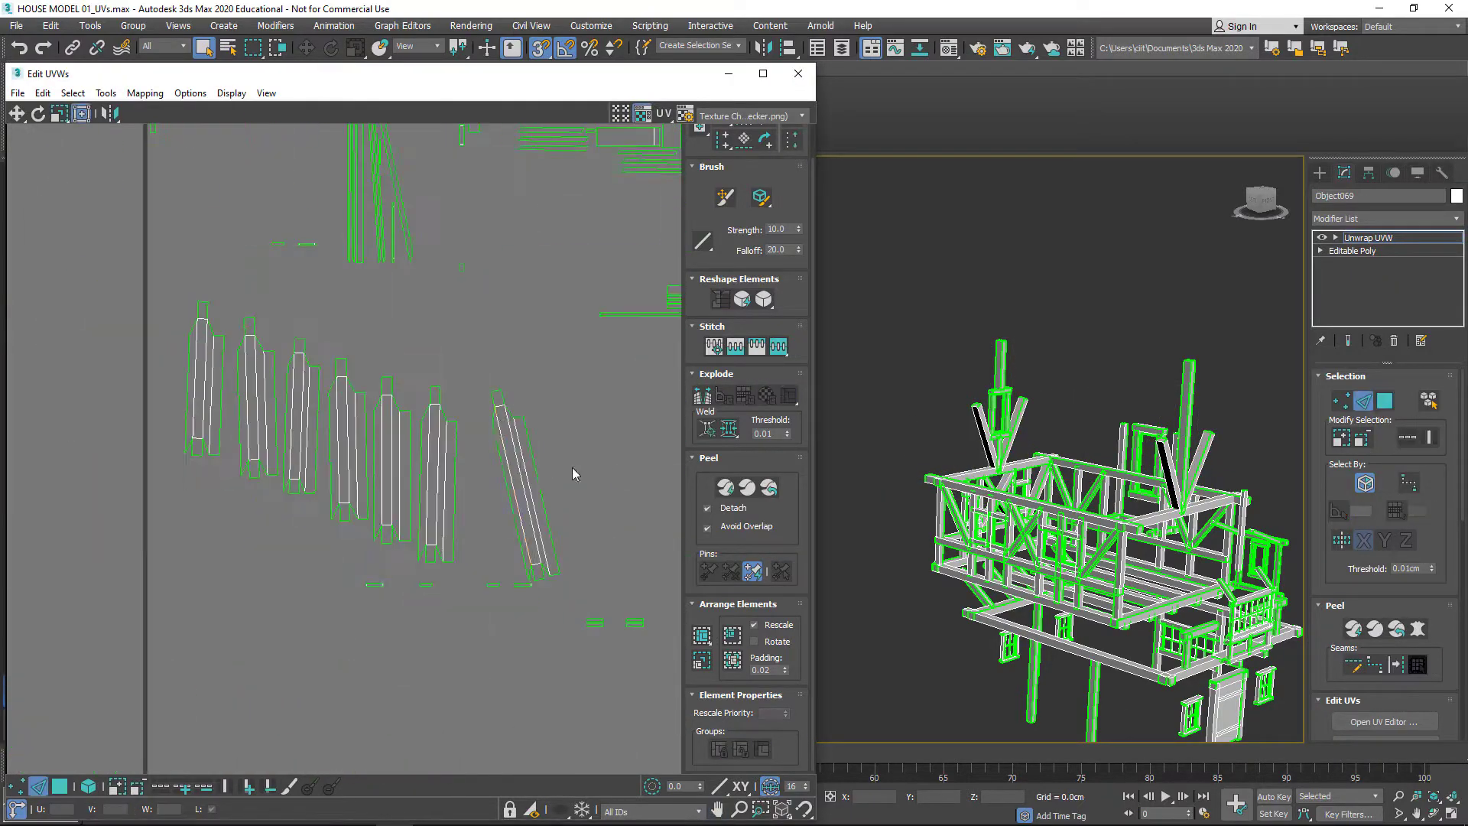
# - Select the next tilted strip and pick an edge of the thin strip
pyautogui.press('3')
pyautogui.moveTo(574, 474); pyautogui.dragTo(418, 443, button='middle')
pyautogui.scroll(5, 434, 344)
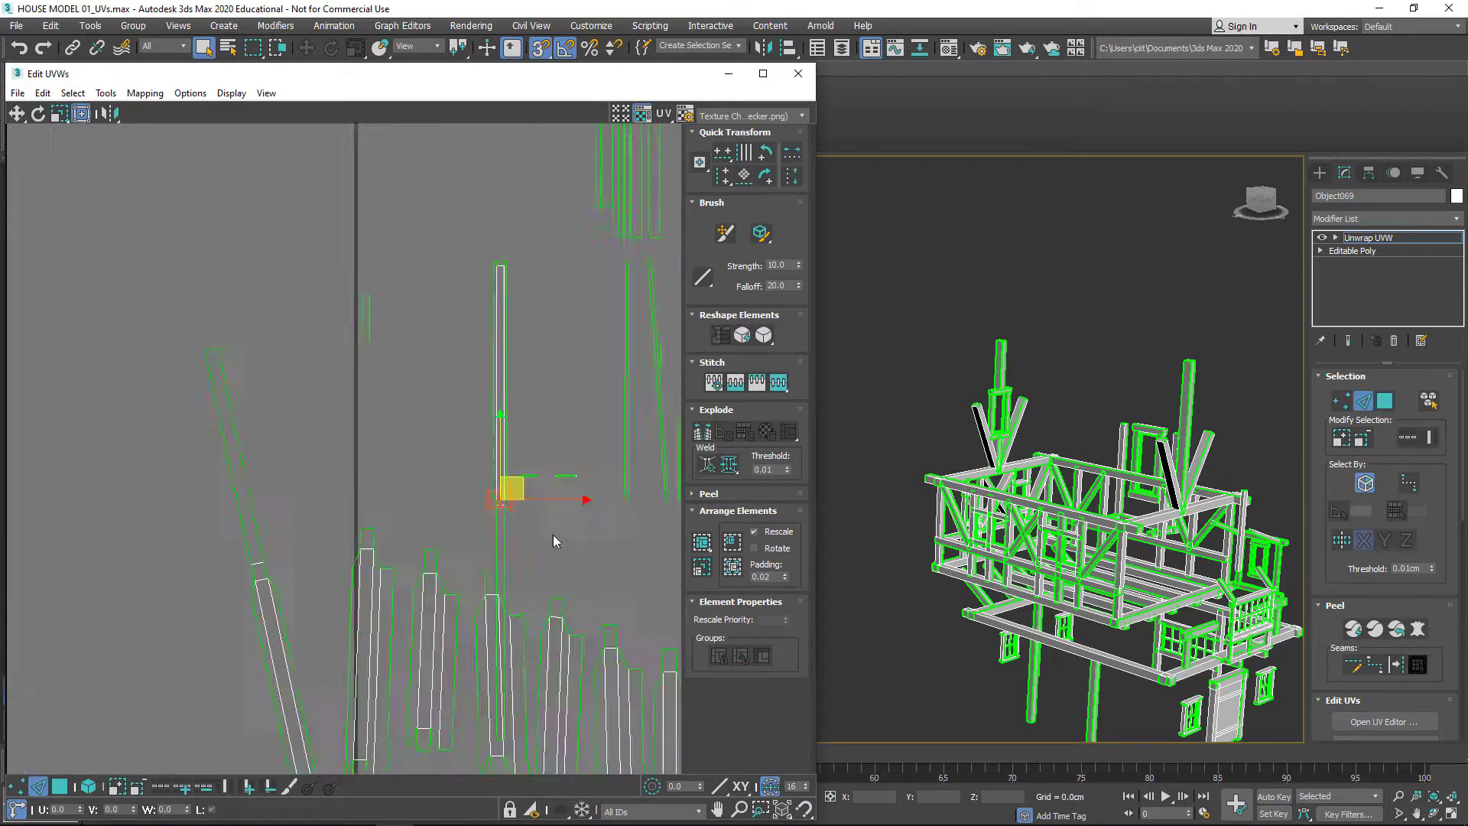
pyautogui.moveTo(553, 541); pyautogui.dragTo(413, 704, button='middle')
pyautogui.click(447, 266)
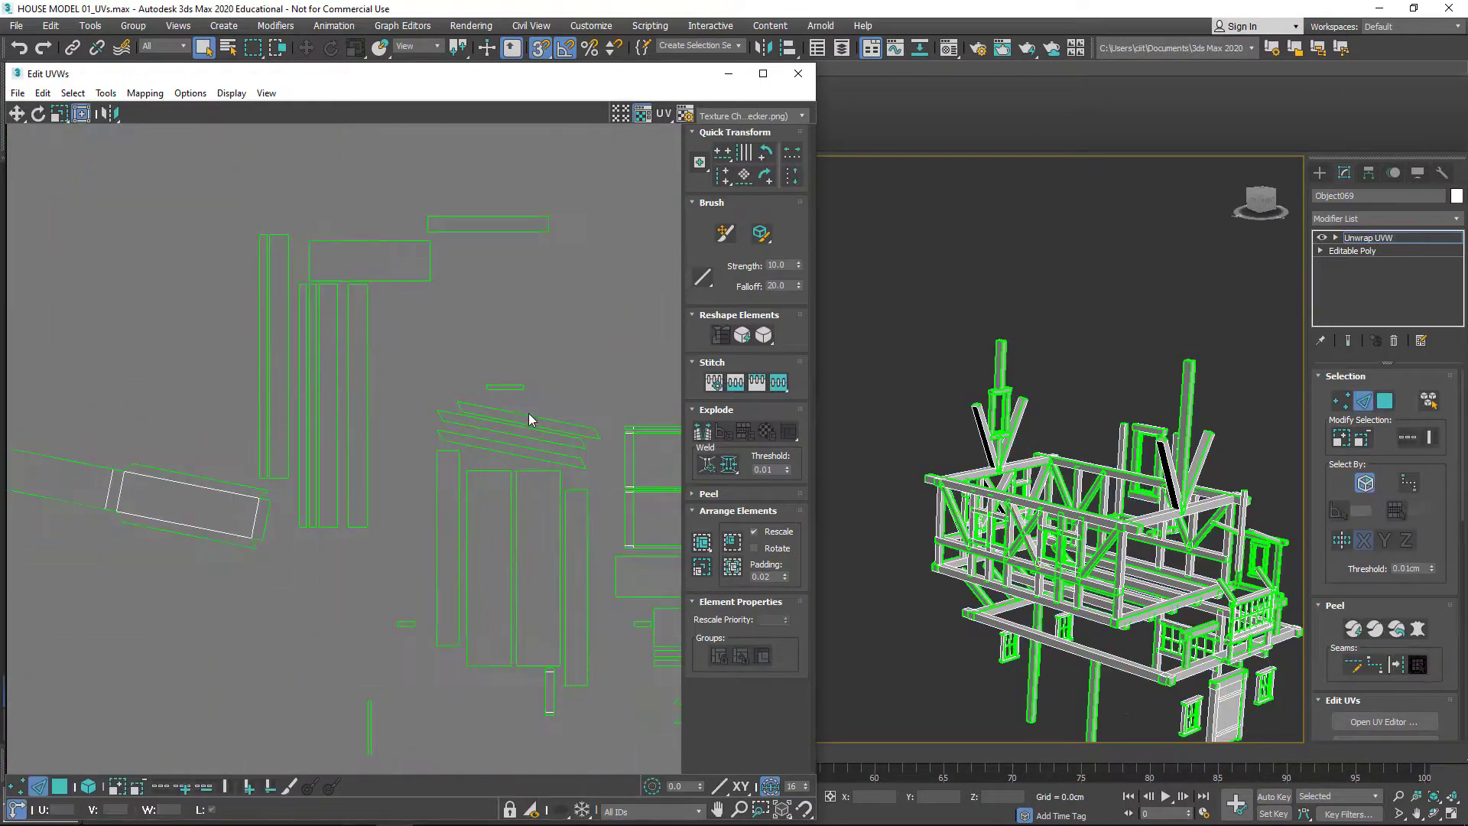
pyautogui.press('3')
pyautogui.scroll(-3, 529, 419)
pyautogui.click(249, 426)
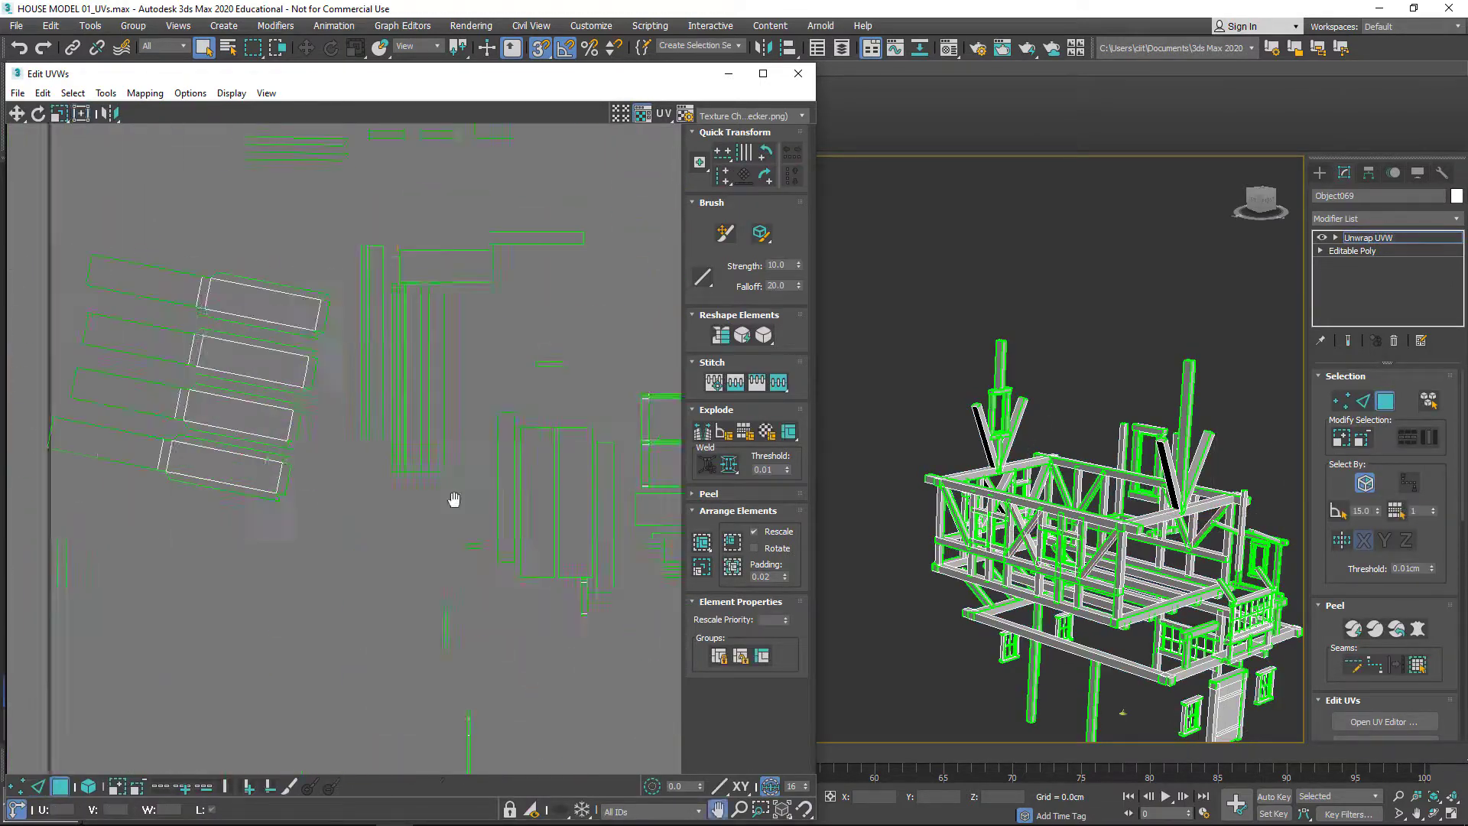
pyautogui.press('2')
pyautogui.scroll(2, 281, 467)
pyautogui.press('2')
pyautogui.click(393, 438)
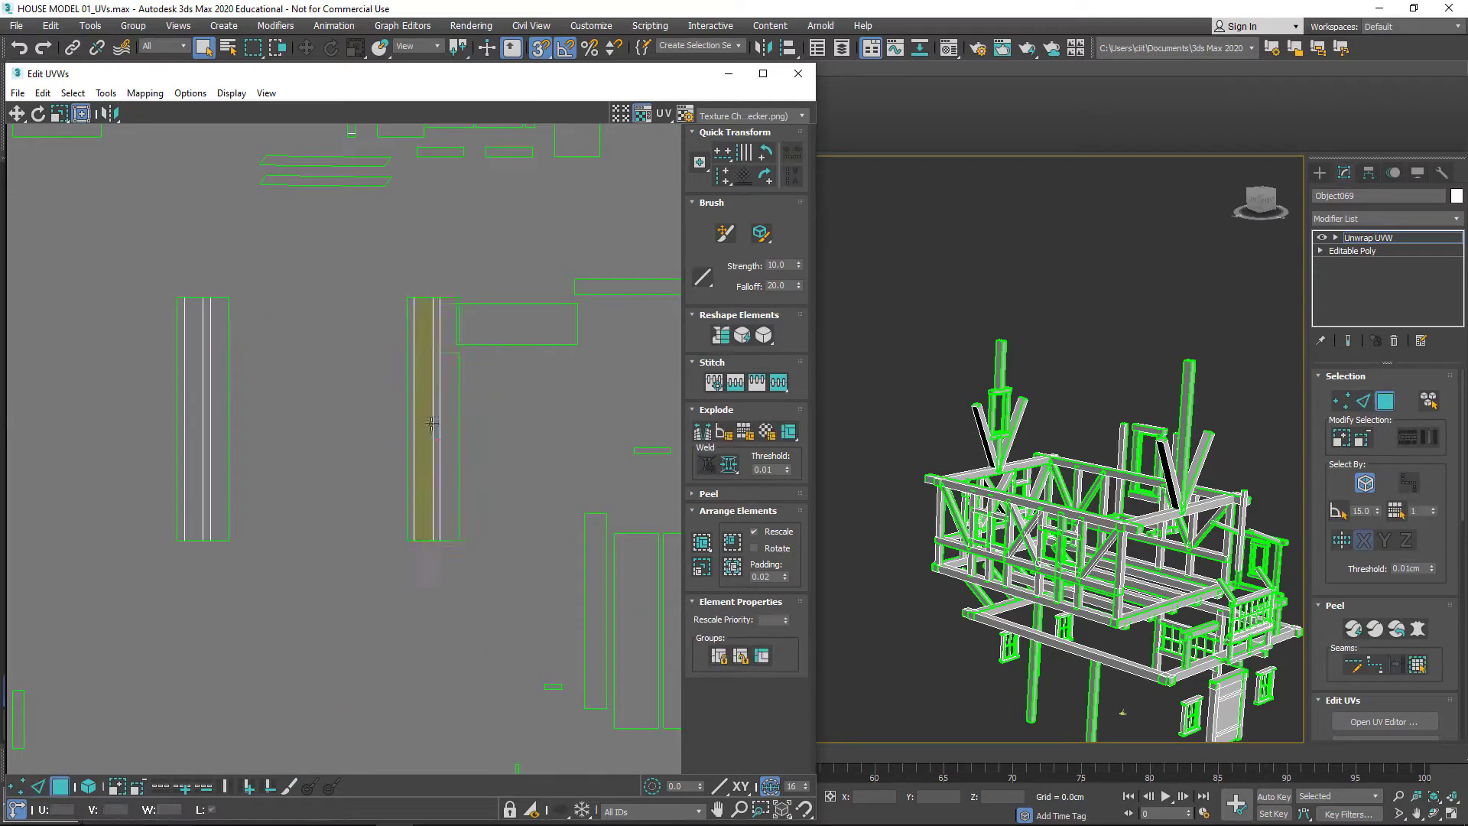
# - Select the whole window-frame shell starting from one of its edges
pyautogui.scroll(-4, 263, 433)
pyautogui.moveTo(263, 434); pyautogui.dragTo(377, 412, button='middle')
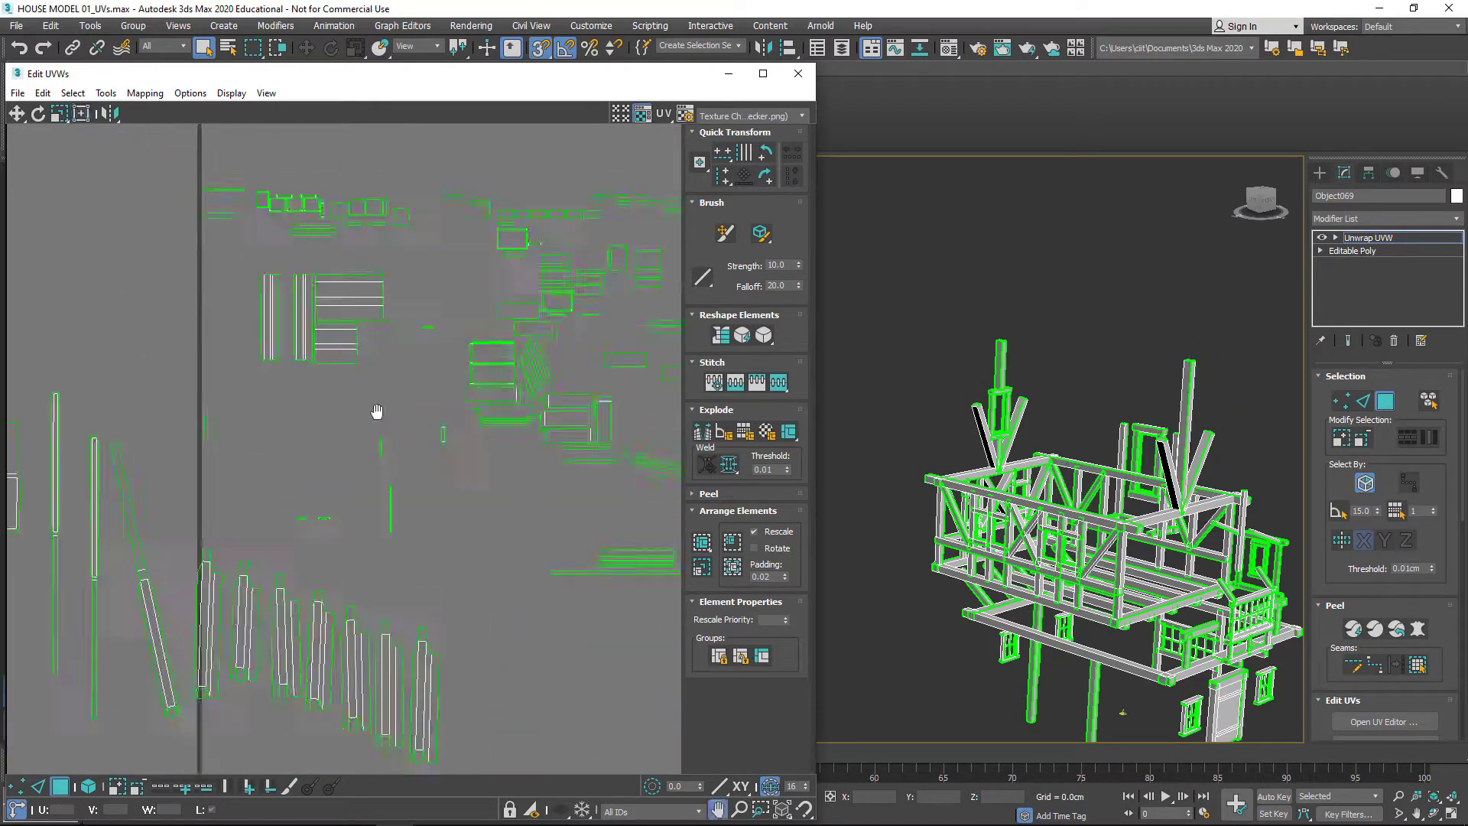
pyautogui.rightClick(535, 367)
pyautogui.click(489, 451)
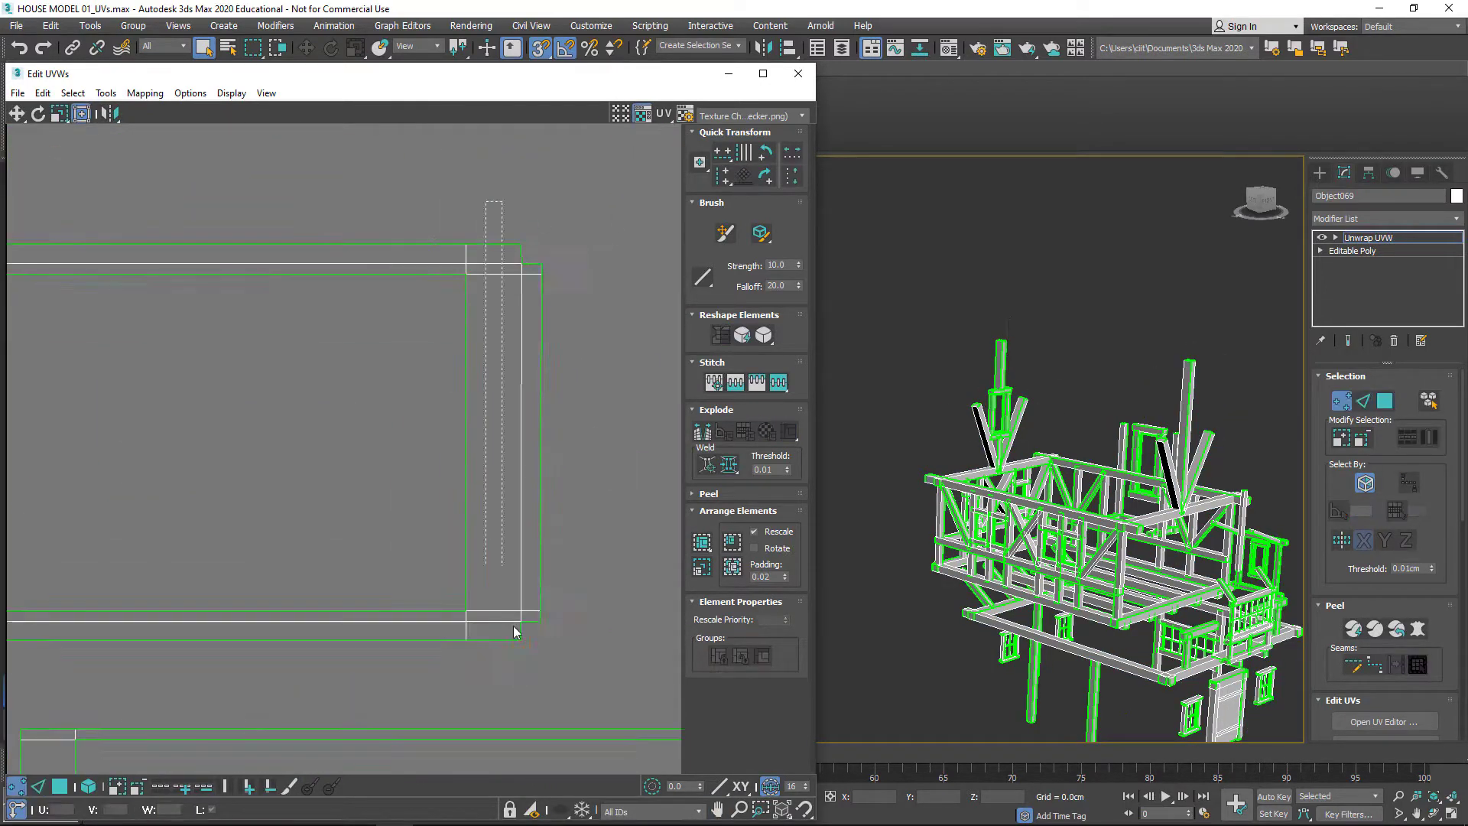
pyautogui.scroll(3, 276, 423)
pyautogui.scroll(2, 274, 423)
pyautogui.click(185, 373)
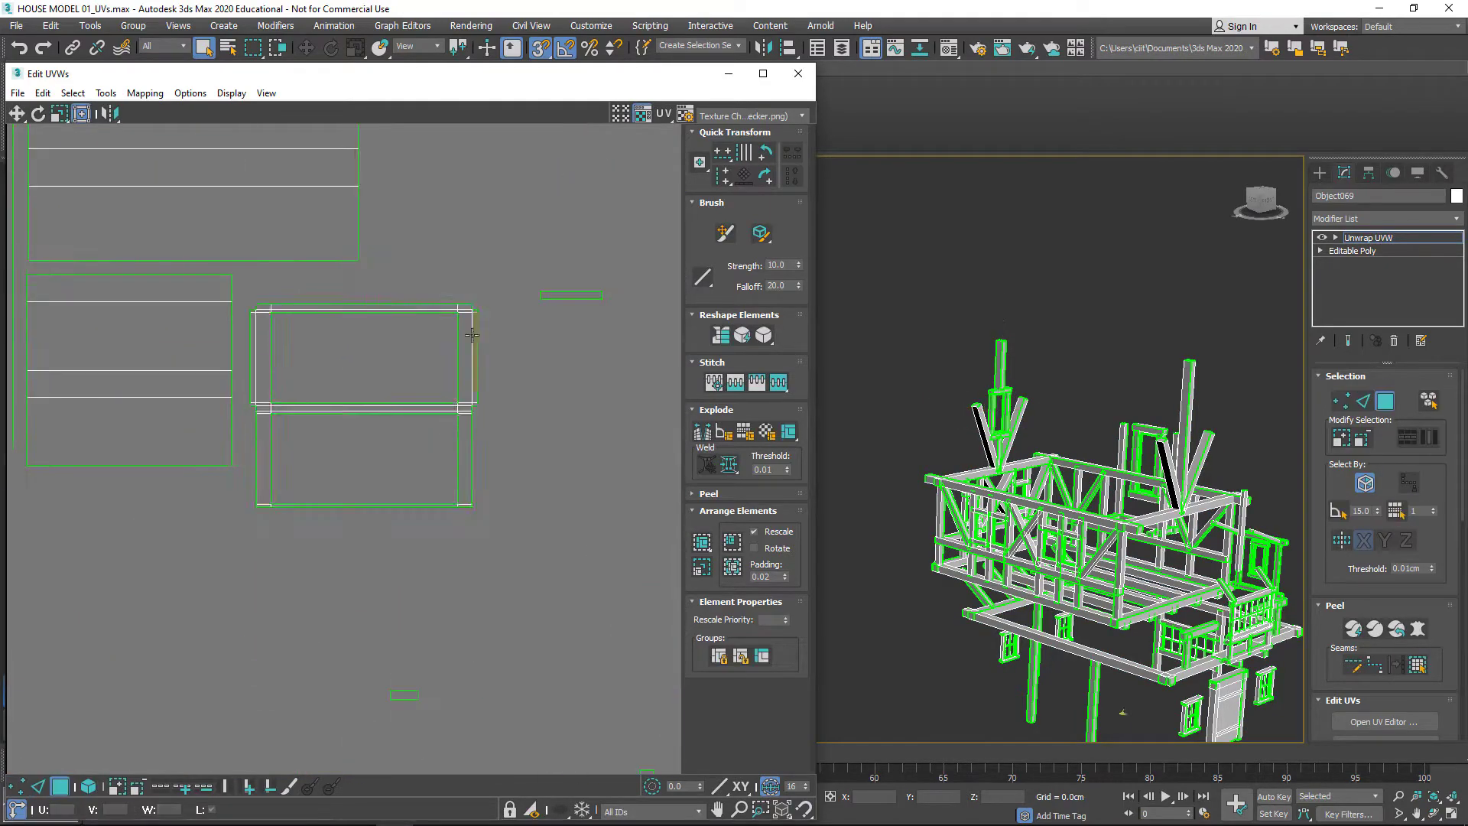
pyautogui.rightClick(263, 360)
pyautogui.click(291, 336)
# - Detach the stray faces into a separate UV shell
pyautogui.scroll(-2, 444, 338)
pyautogui.scroll(2, 443, 338)
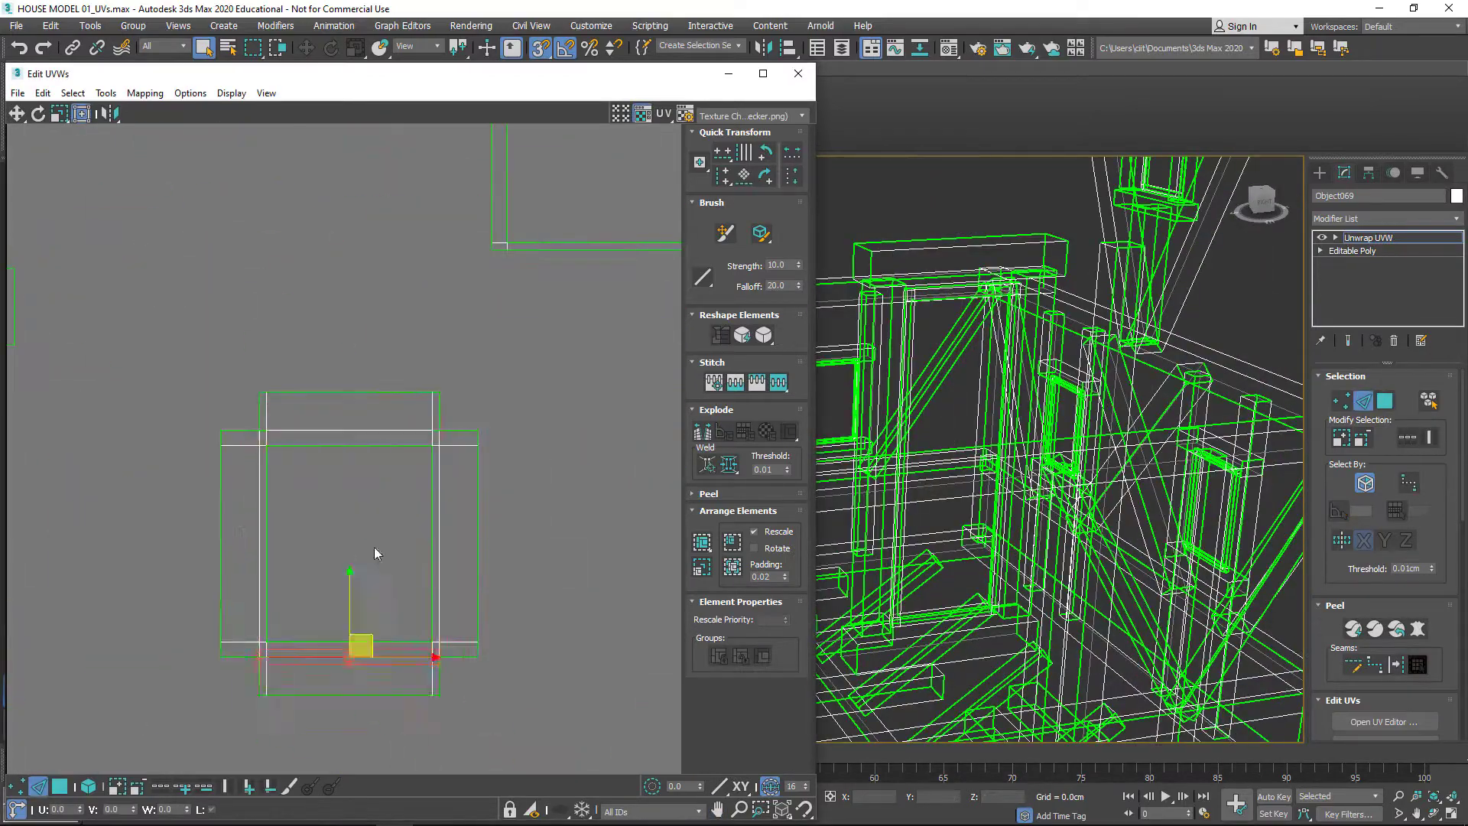
pyautogui.scroll(-5, 360, 429)
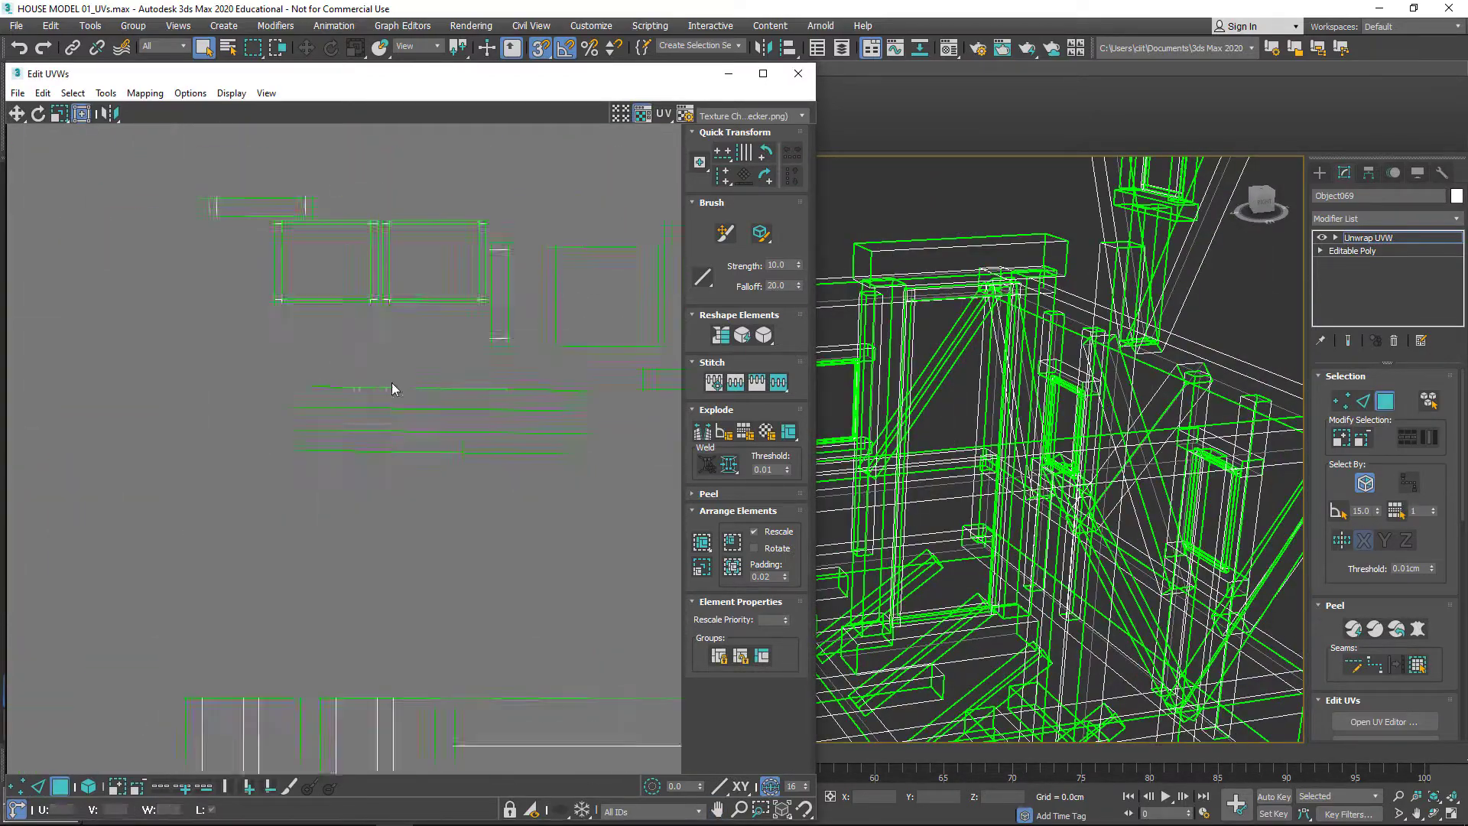
pyautogui.scroll(5, 213, 302)
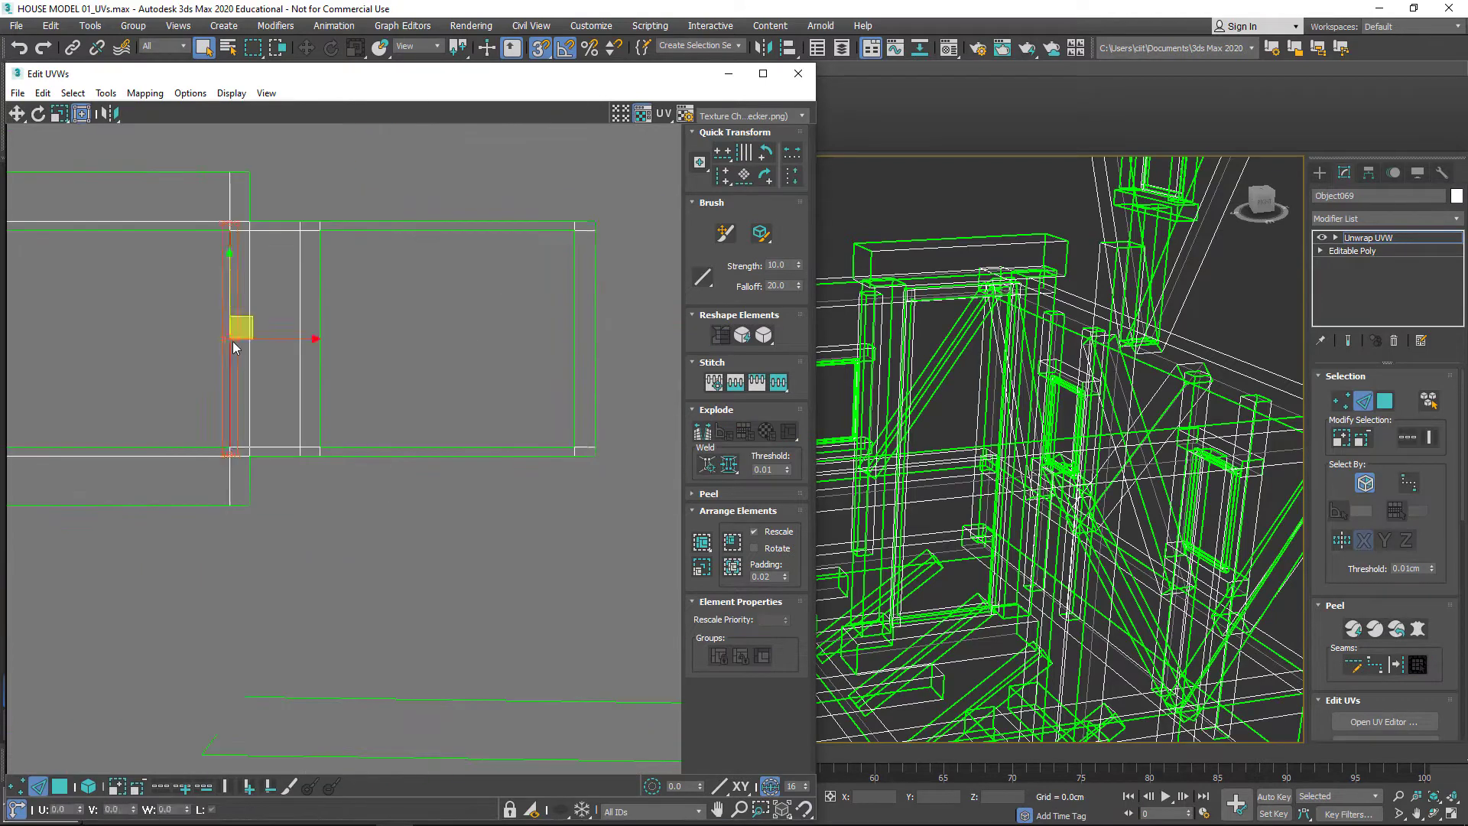
pyautogui.press('3')
pyautogui.scroll(-5, 435, 529)
pyautogui.moveTo(343, 242); pyautogui.dragTo(273, 324, button='middle')
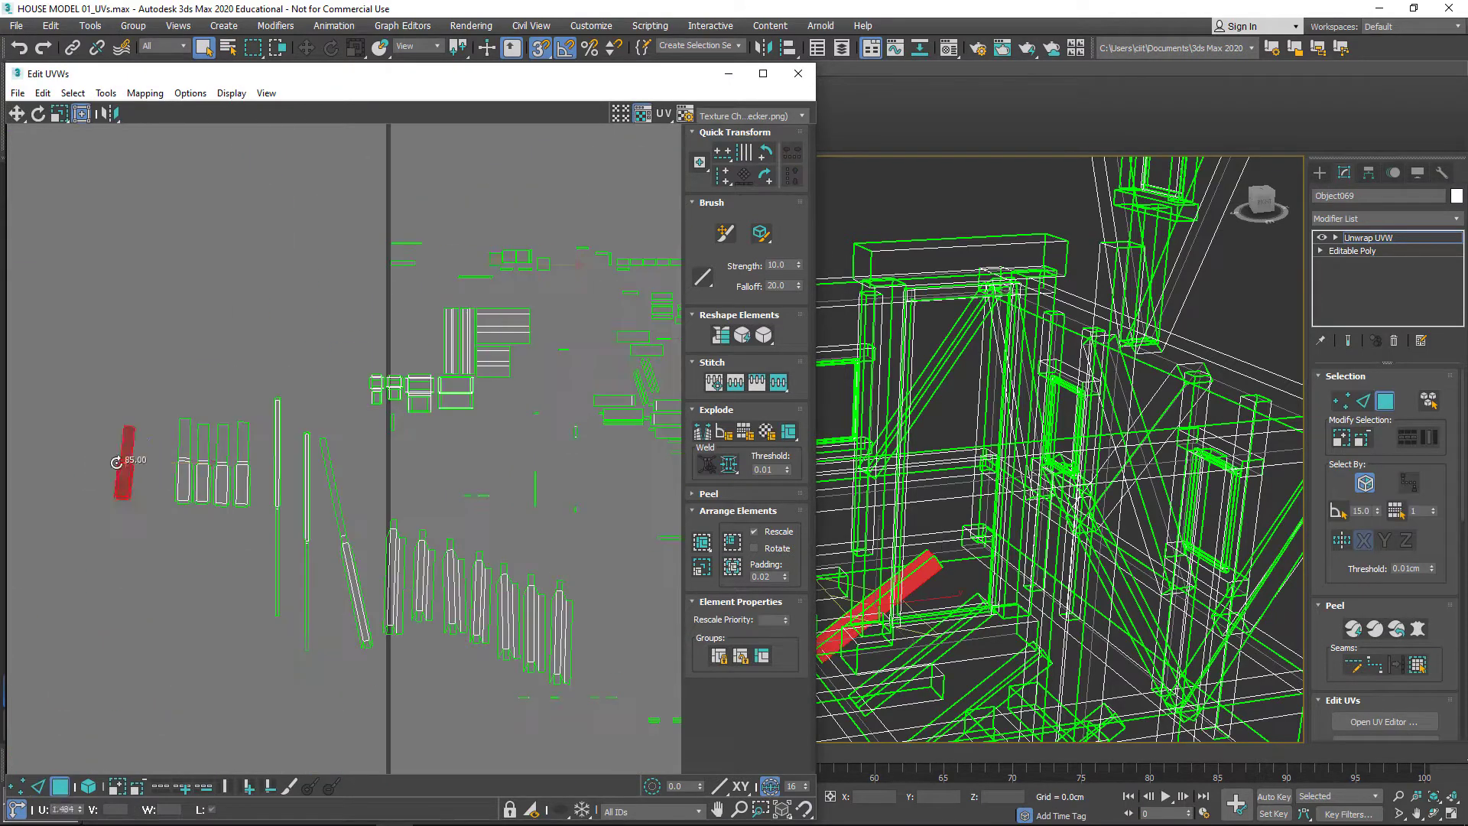
pyautogui.rightClick(273, 323)
pyautogui.click(246, 392)
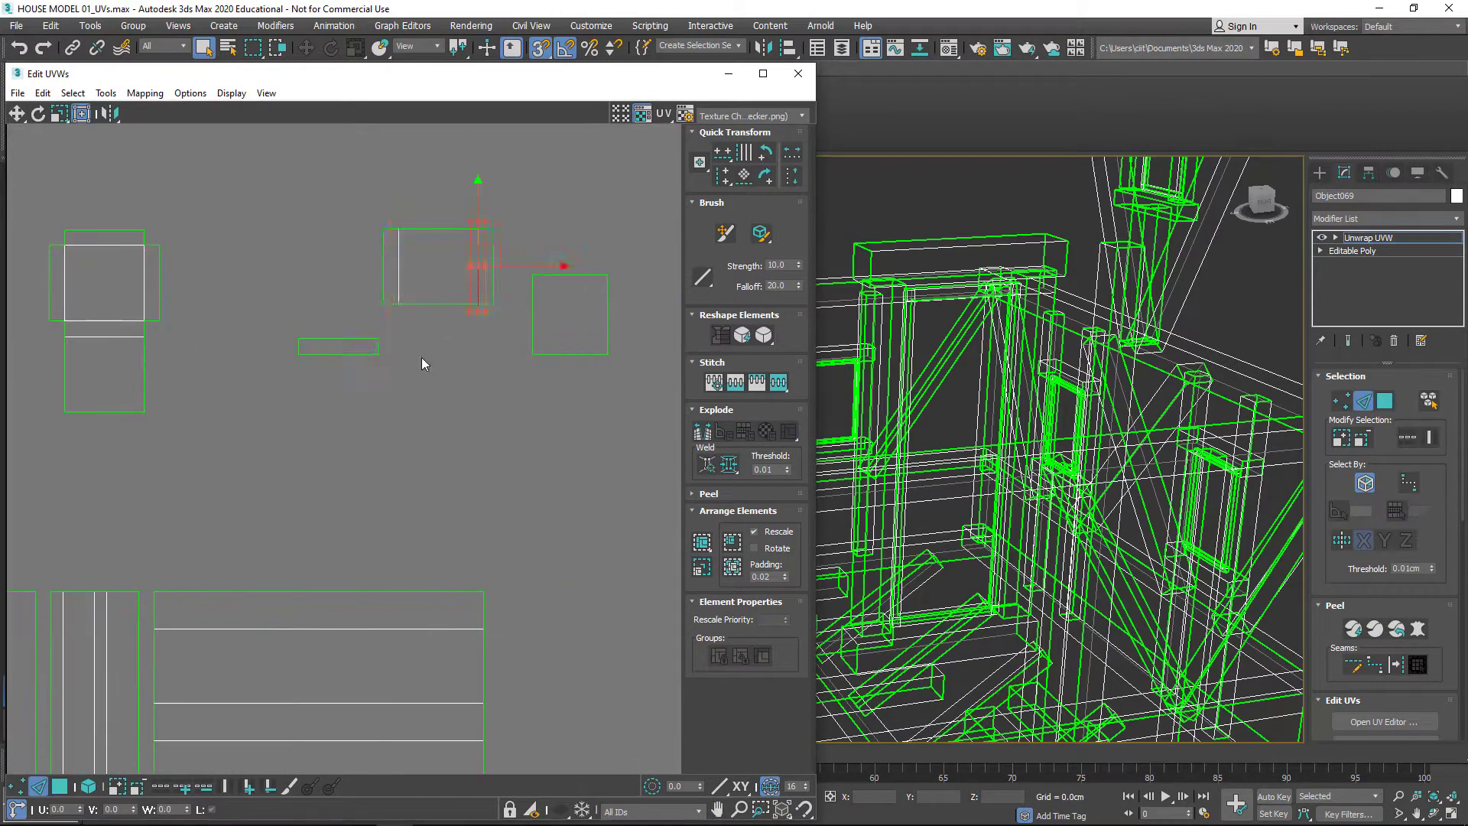
# - Pan across the layout and switch back to UV edge selection
pyautogui.moveTo(532, 333); pyautogui.dragTo(447, 452, button='middle')
pyautogui.scroll(5, 446, 452)
pyautogui.rightClick(341, 342)
pyautogui.click(397, 361)
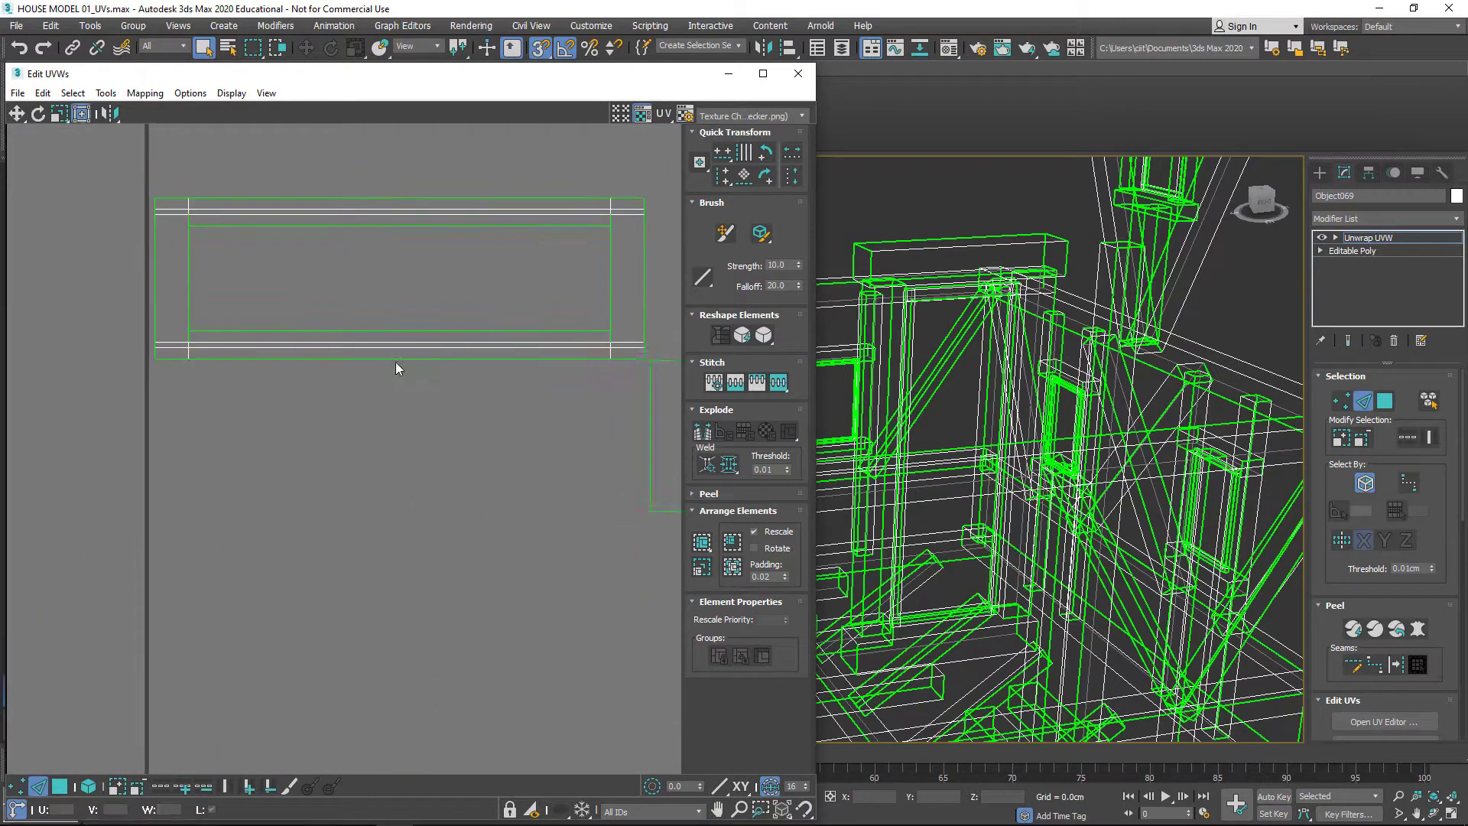
pyautogui.rightClick(426, 328)
# - Relax the window-frame shell, then stitch the selected beam edges together
pyautogui.click(419, 347)
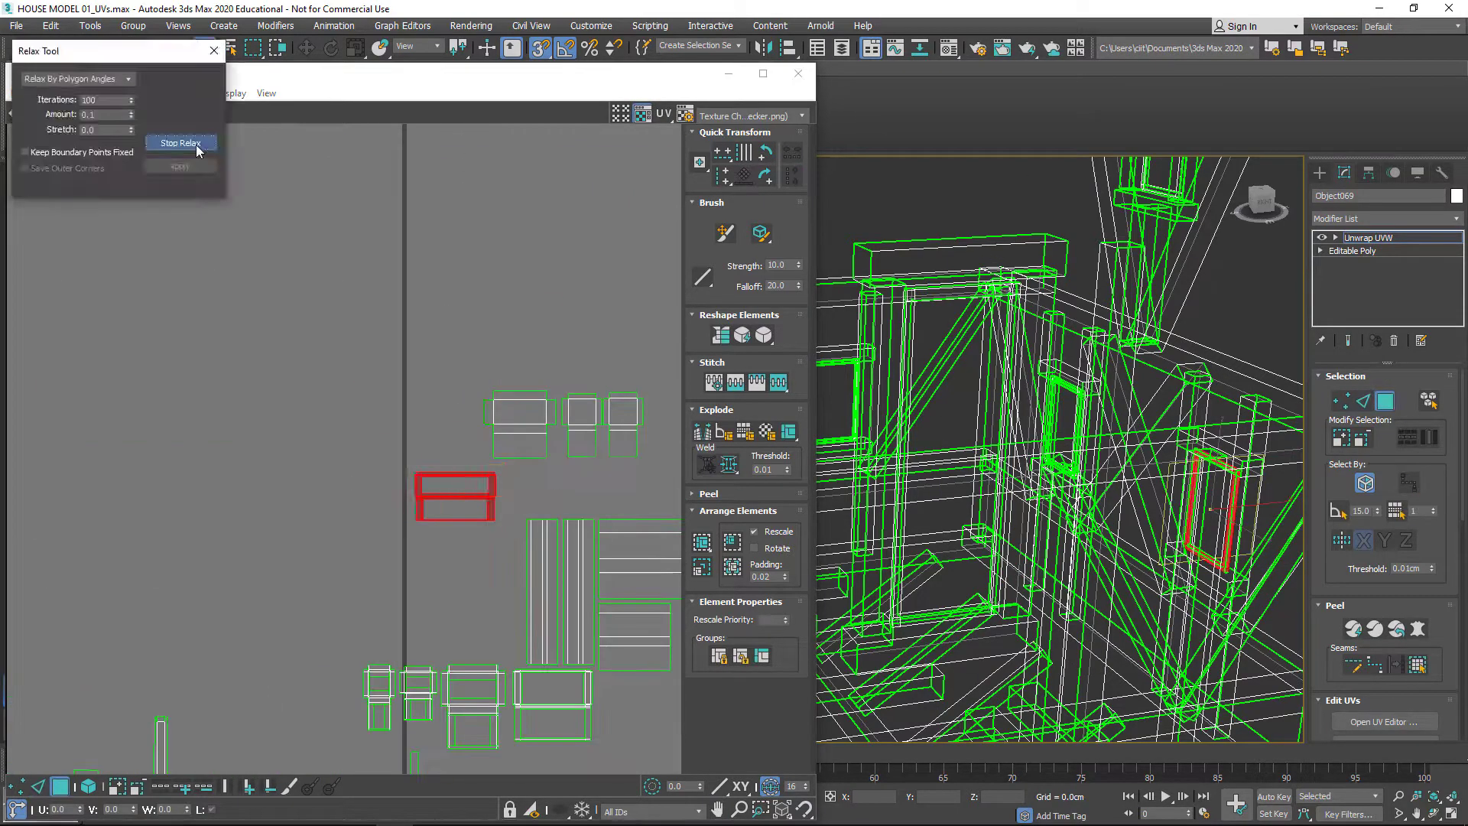
pyautogui.click(184, 141)
pyautogui.moveTo(322, 397); pyautogui.dragTo(174, 436, button='middle')
pyautogui.rightClick(370, 351)
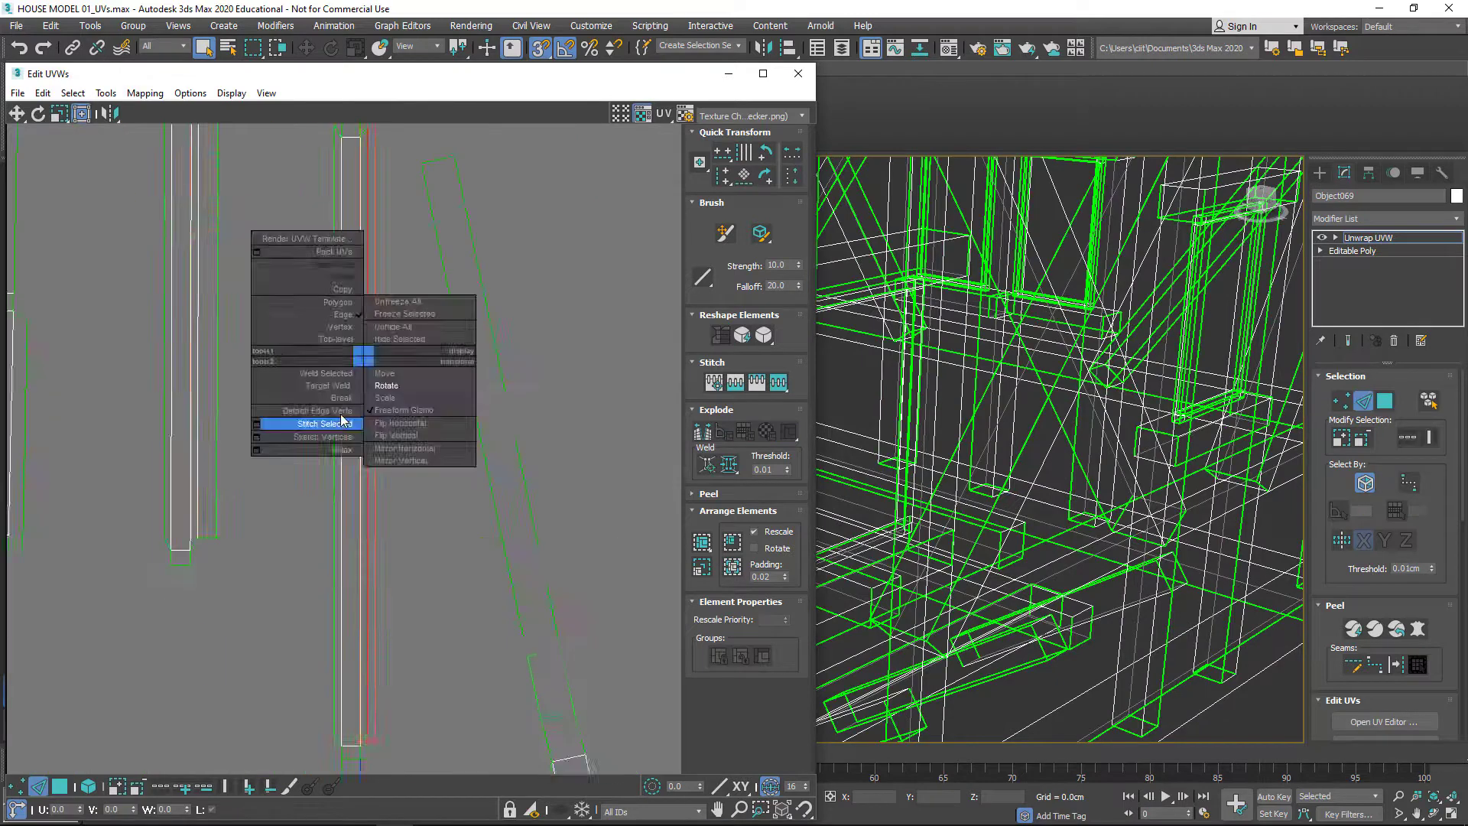
pyautogui.click(344, 419)
# - Select the stitched beam shell and pan over to the horizontal beam shells
pyautogui.scroll(-5, 410, 386)
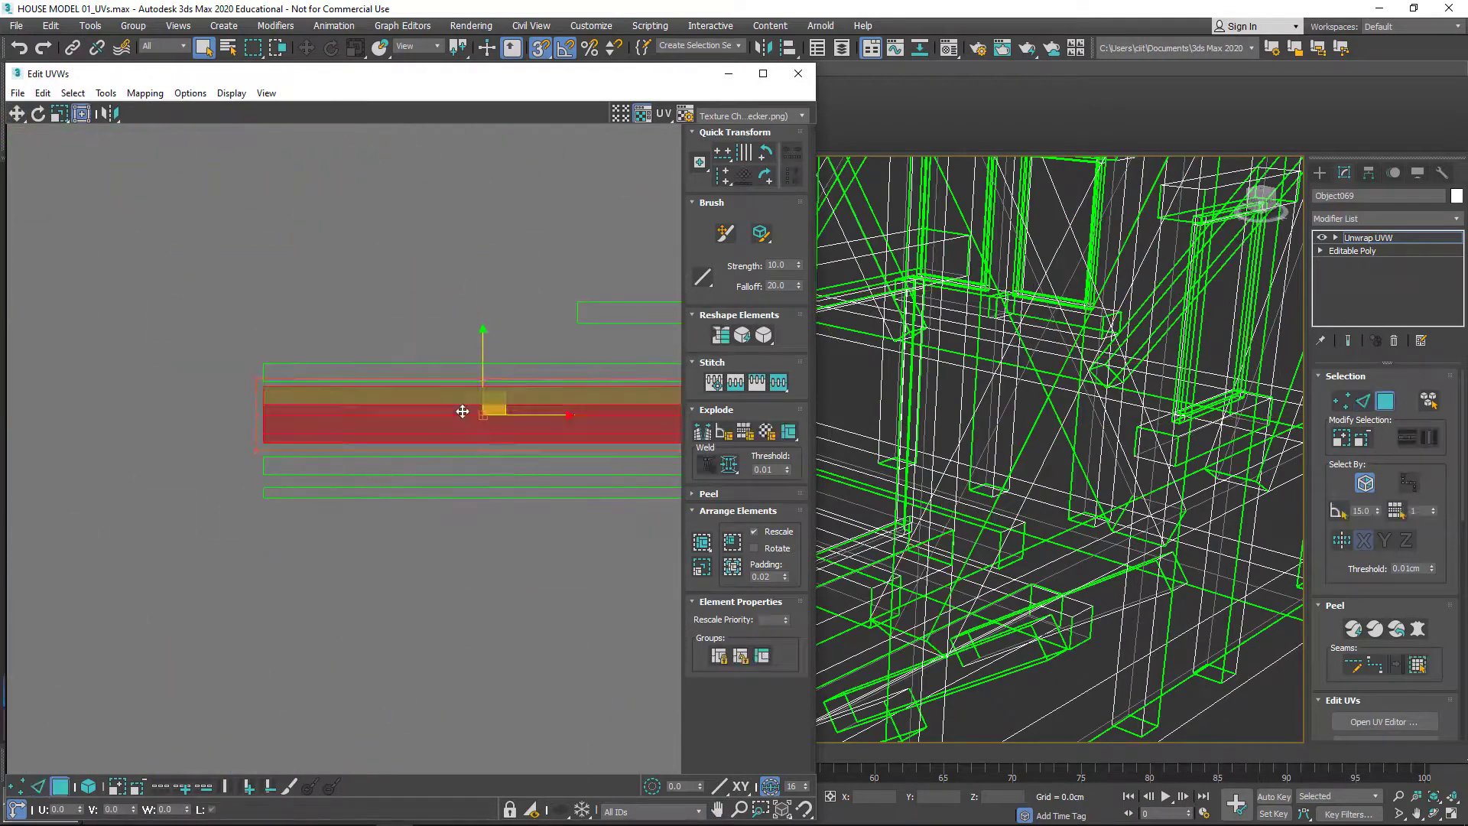
pyautogui.rightClick(472, 420)
pyautogui.click(497, 448)
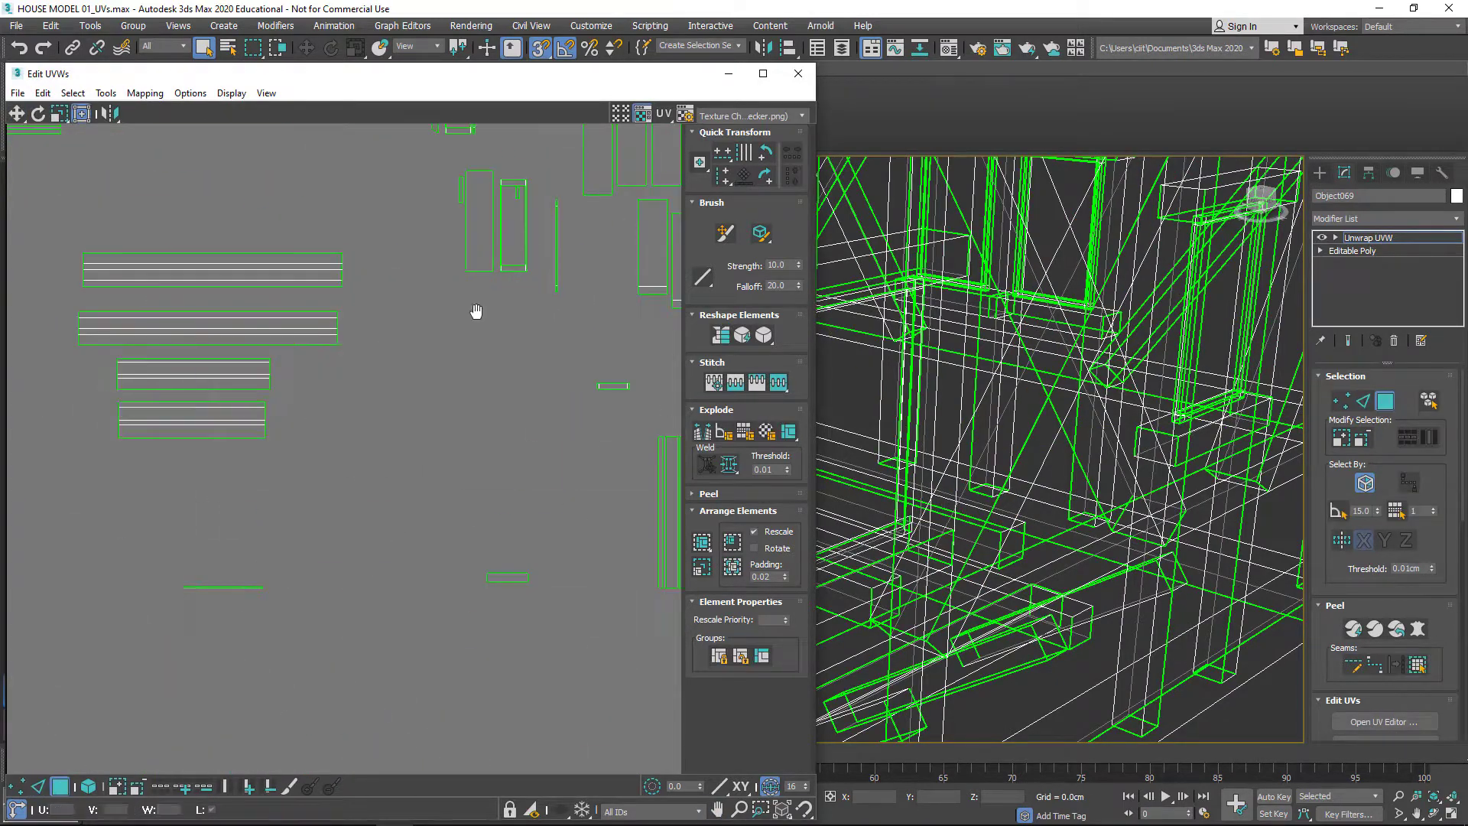
pyautogui.click(505, 199)
pyautogui.scroll(5, 422, 377)
pyautogui.scroll(-5, 423, 378)
pyautogui.moveTo(260, 252); pyautogui.dragTo(386, 442, button='middle')
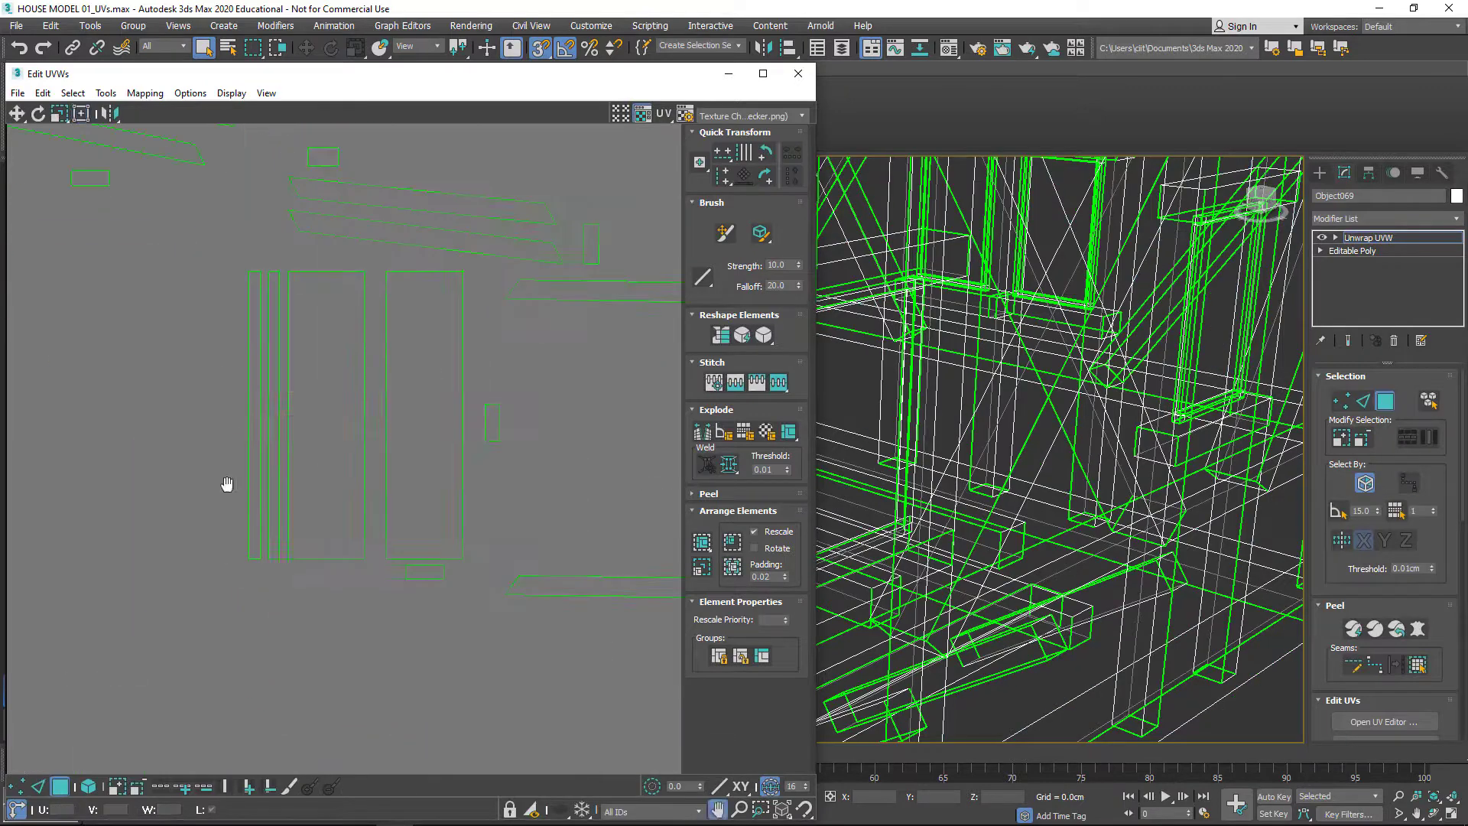
pyautogui.moveTo(227, 483); pyautogui.dragTo(69, 499, button='middle')
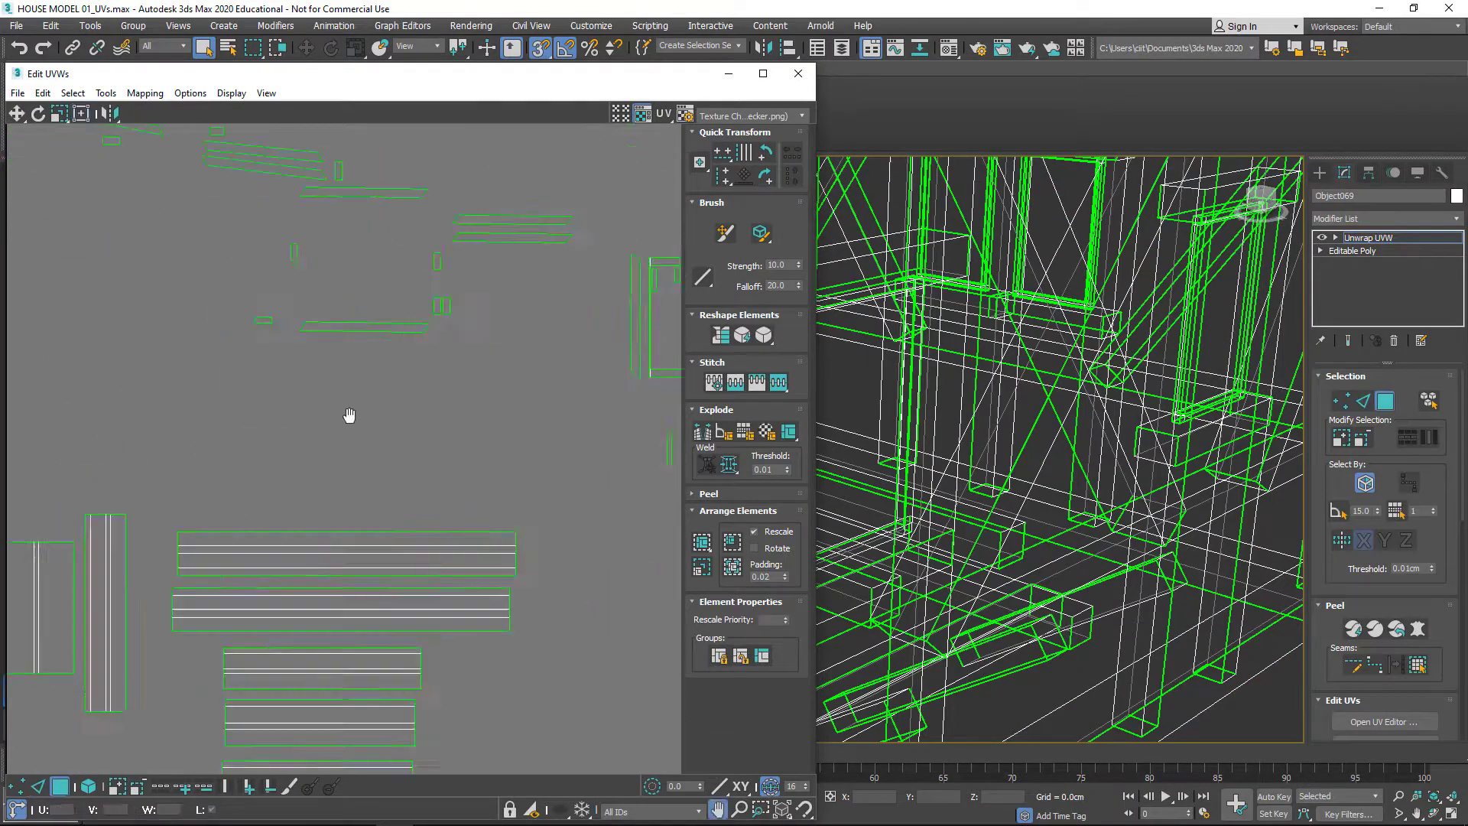
pyautogui.moveTo(350, 416)
pyautogui.mouseDown(button='middle')
pyautogui.moveTo(212, 276)
pyautogui.moveTo(288, 400)
pyautogui.mouseUp(button='middle')
pyautogui.scroll(3, 105, 331)
pyautogui.press('2')
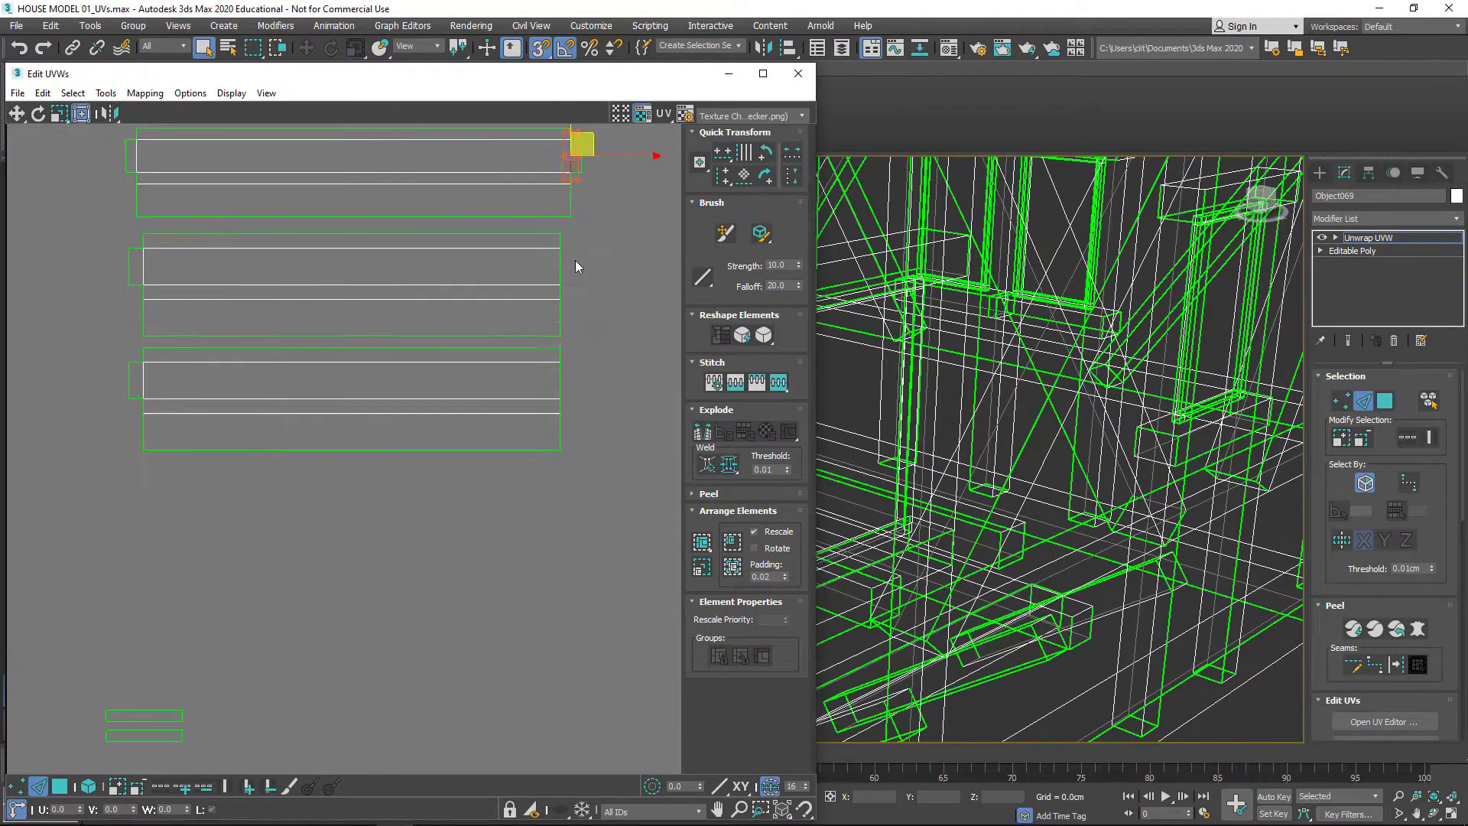
pyautogui.scroll(3, 264, 550)
# - Stitch the selected window-frame edge so its pieces join into one shell
pyautogui.rightClick(427, 417)
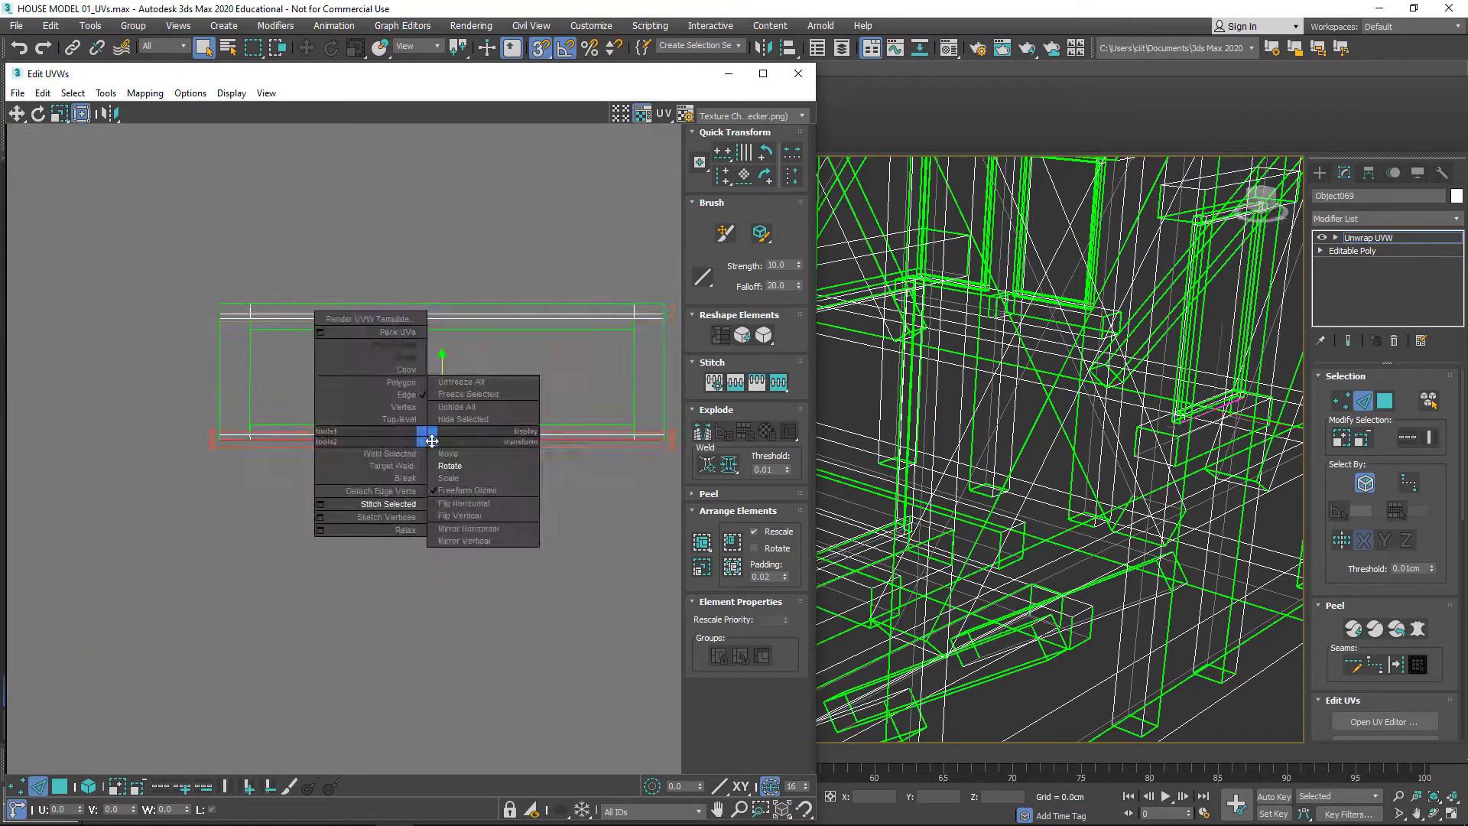
pyautogui.click(407, 376)
pyautogui.scroll(3, 239, 196)
pyautogui.rightClick(377, 424)
pyautogui.click(553, 276)
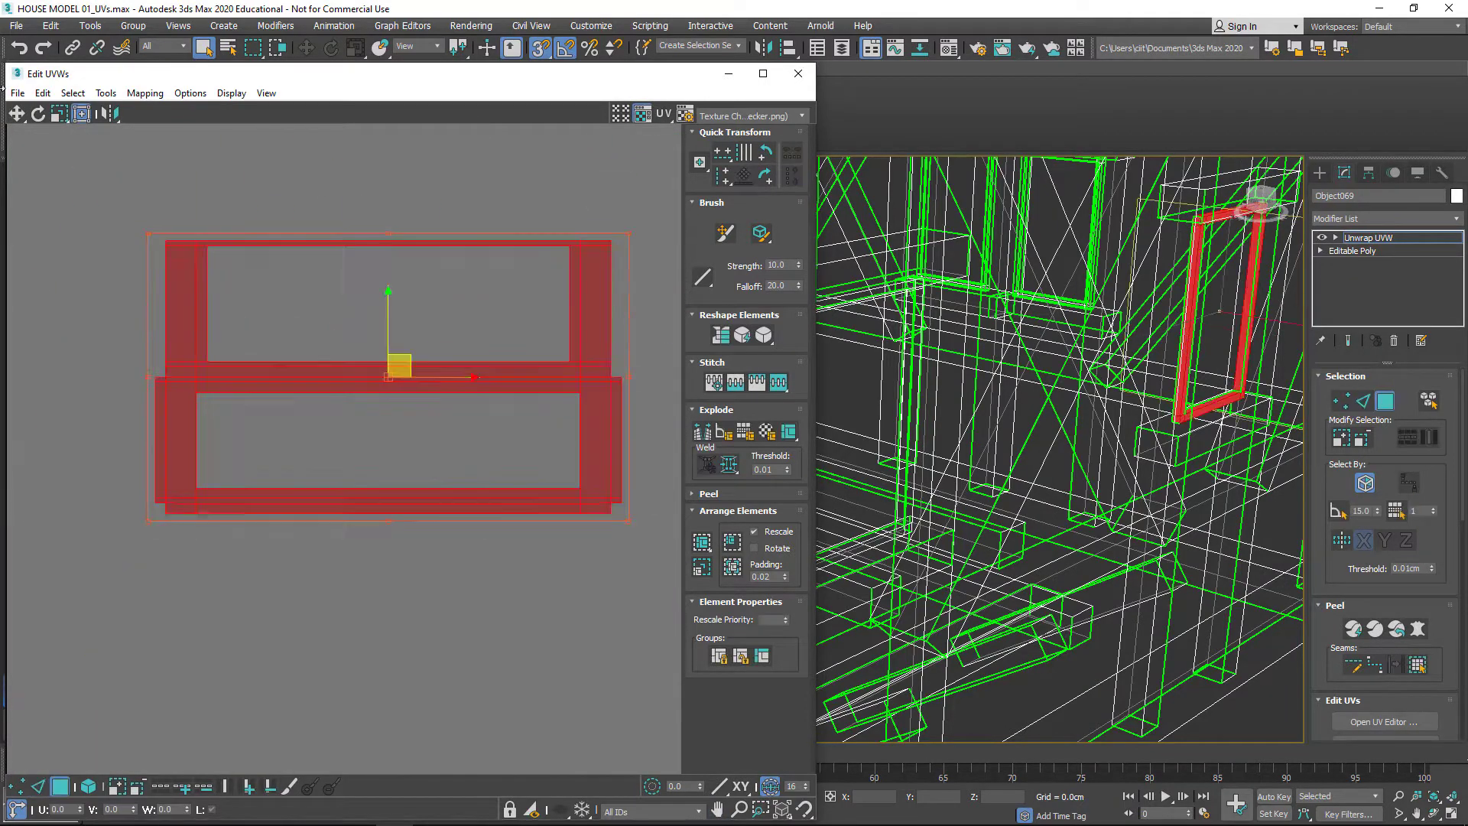
# - In Edge mode, stitch the next beam seam edge to its partner
pyautogui.scroll(-2, 301, 292)
pyautogui.scroll(-2, 249, 197)
pyautogui.scroll(3, 255, 338)
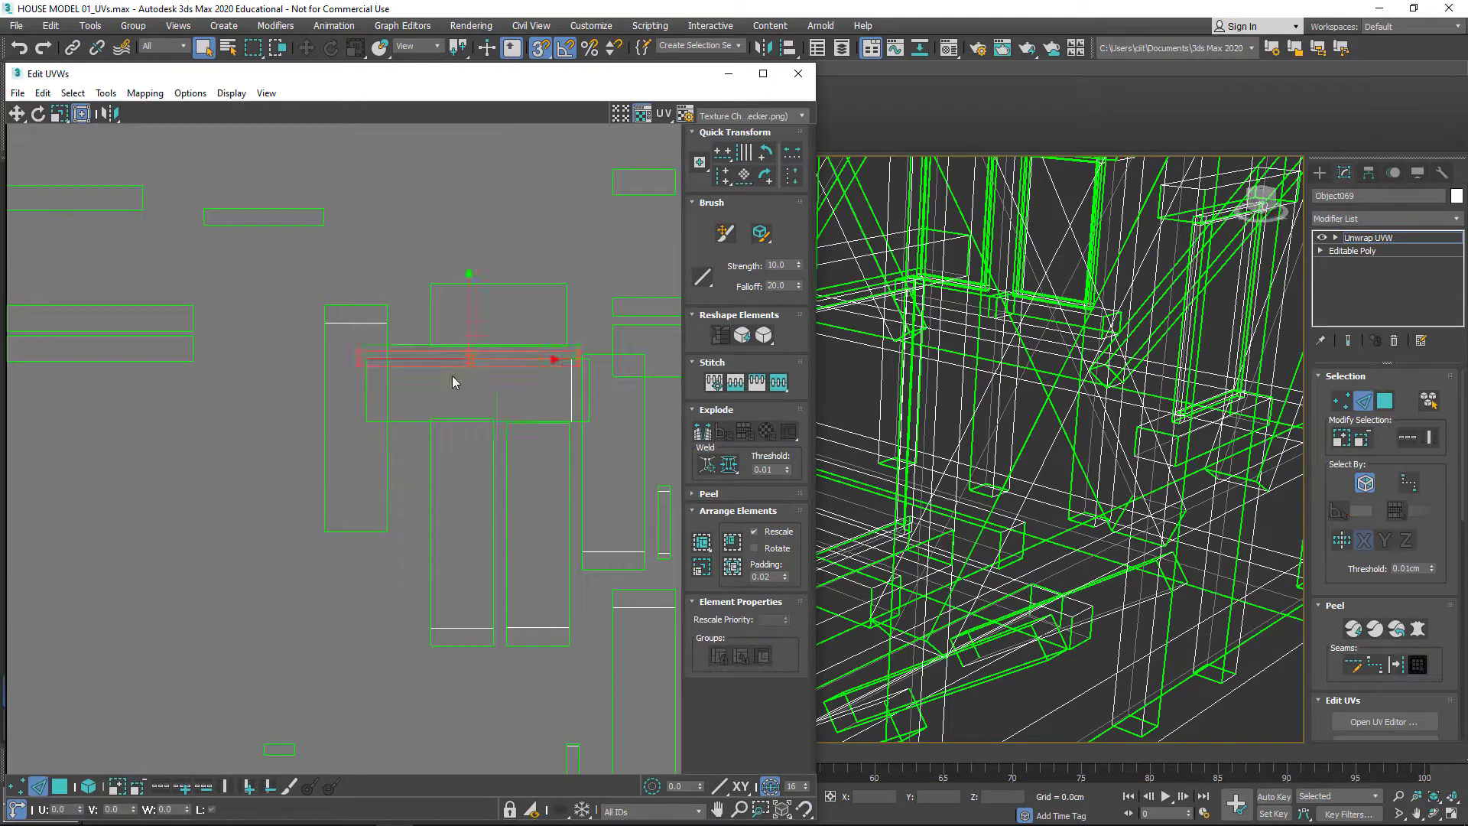
pyautogui.scroll(-2, 555, 559)
pyautogui.rightClick(444, 439)
pyautogui.click(440, 529)
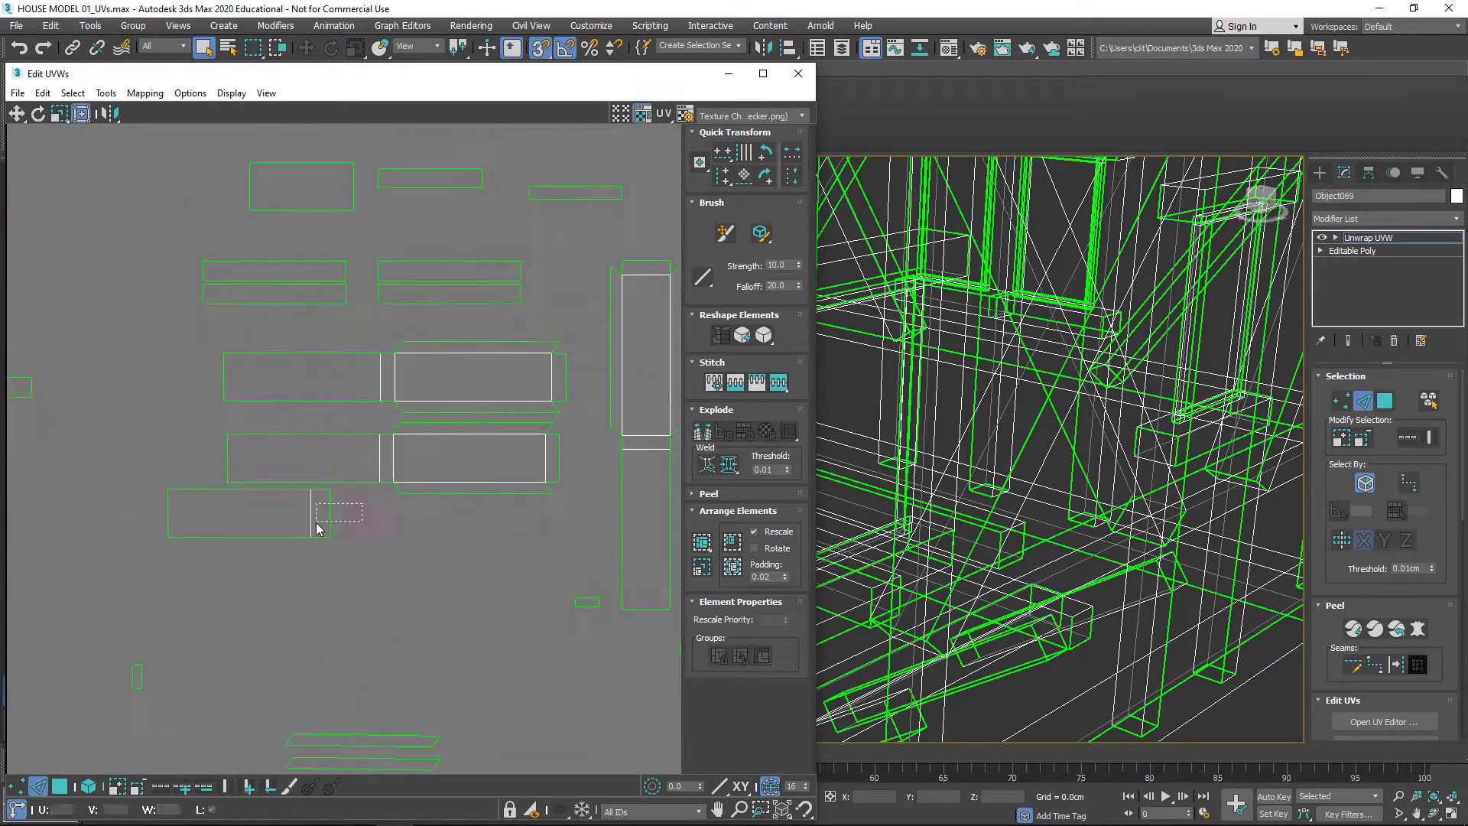
pyautogui.scroll(-2, 398, 570)
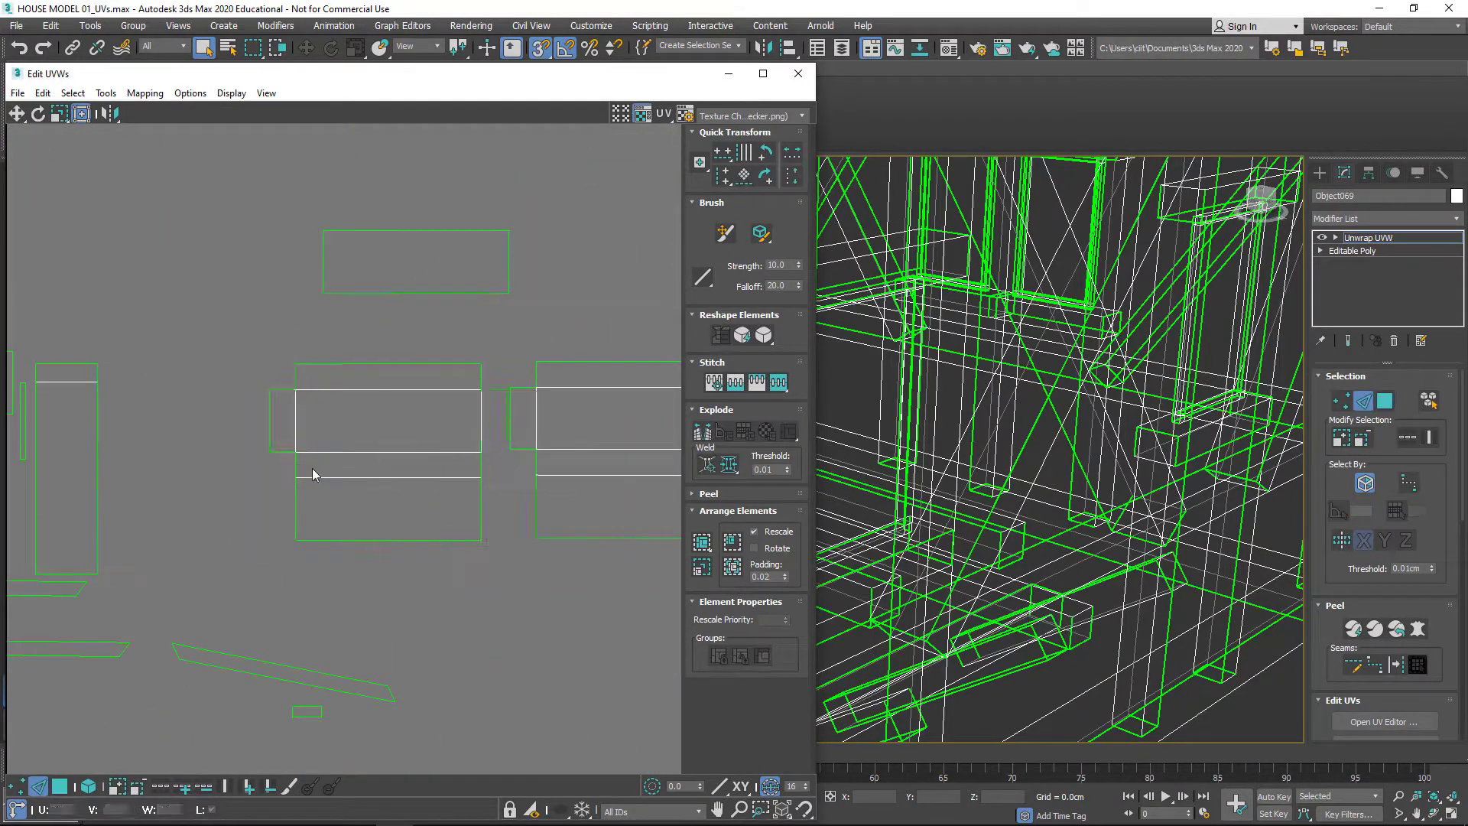
pyautogui.scroll(-2, 516, 594)
pyautogui.scroll(-2, 426, 531)
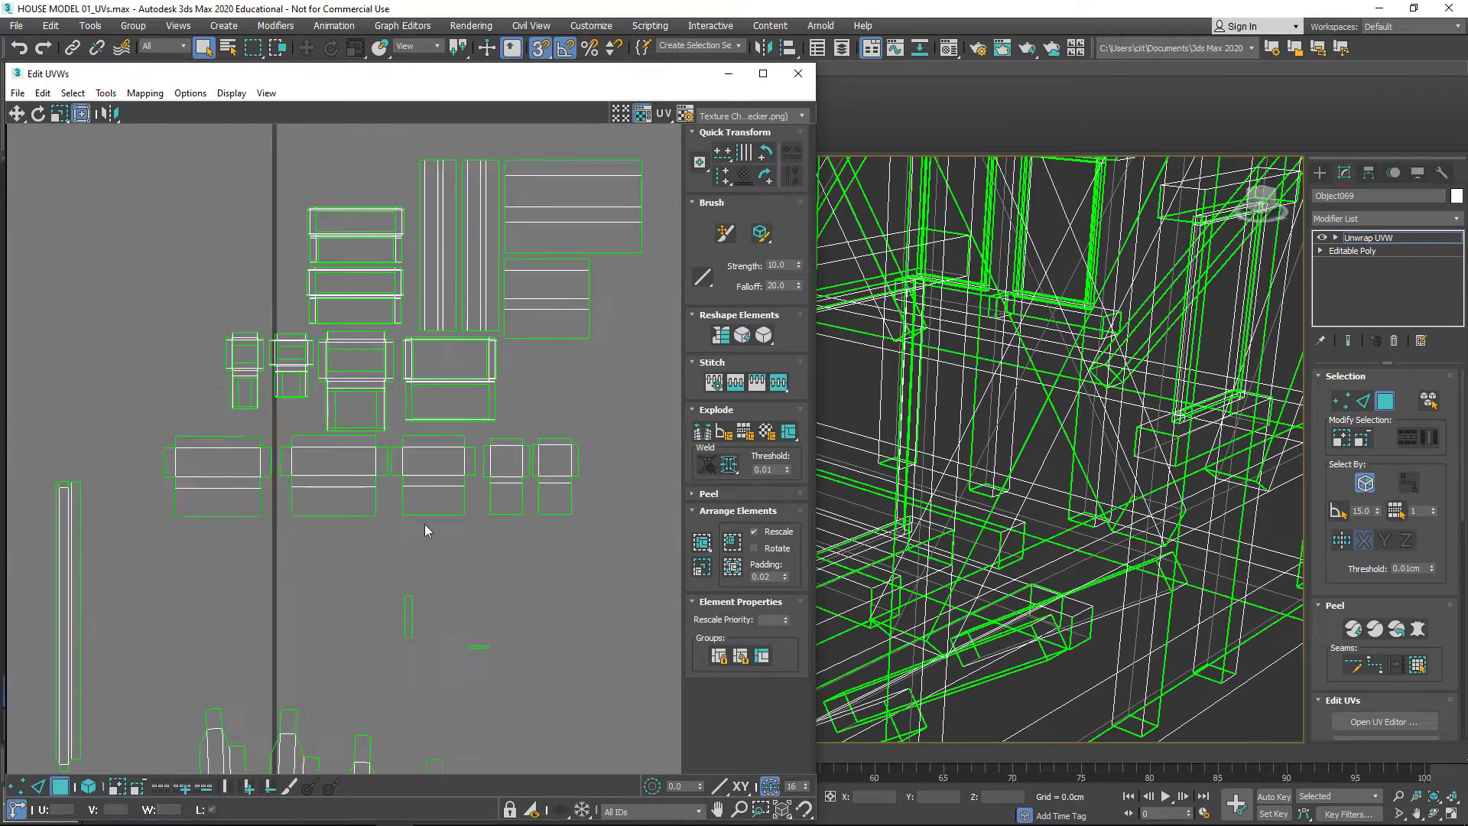
pyautogui.scroll(4, 458, 504)
pyautogui.press('2')
pyautogui.click(509, 512)
pyautogui.rightClick(482, 394)
pyautogui.click(451, 469)
# - Stitch another beam seam edge to its partner piece
pyautogui.scroll(-3, 514, 383)
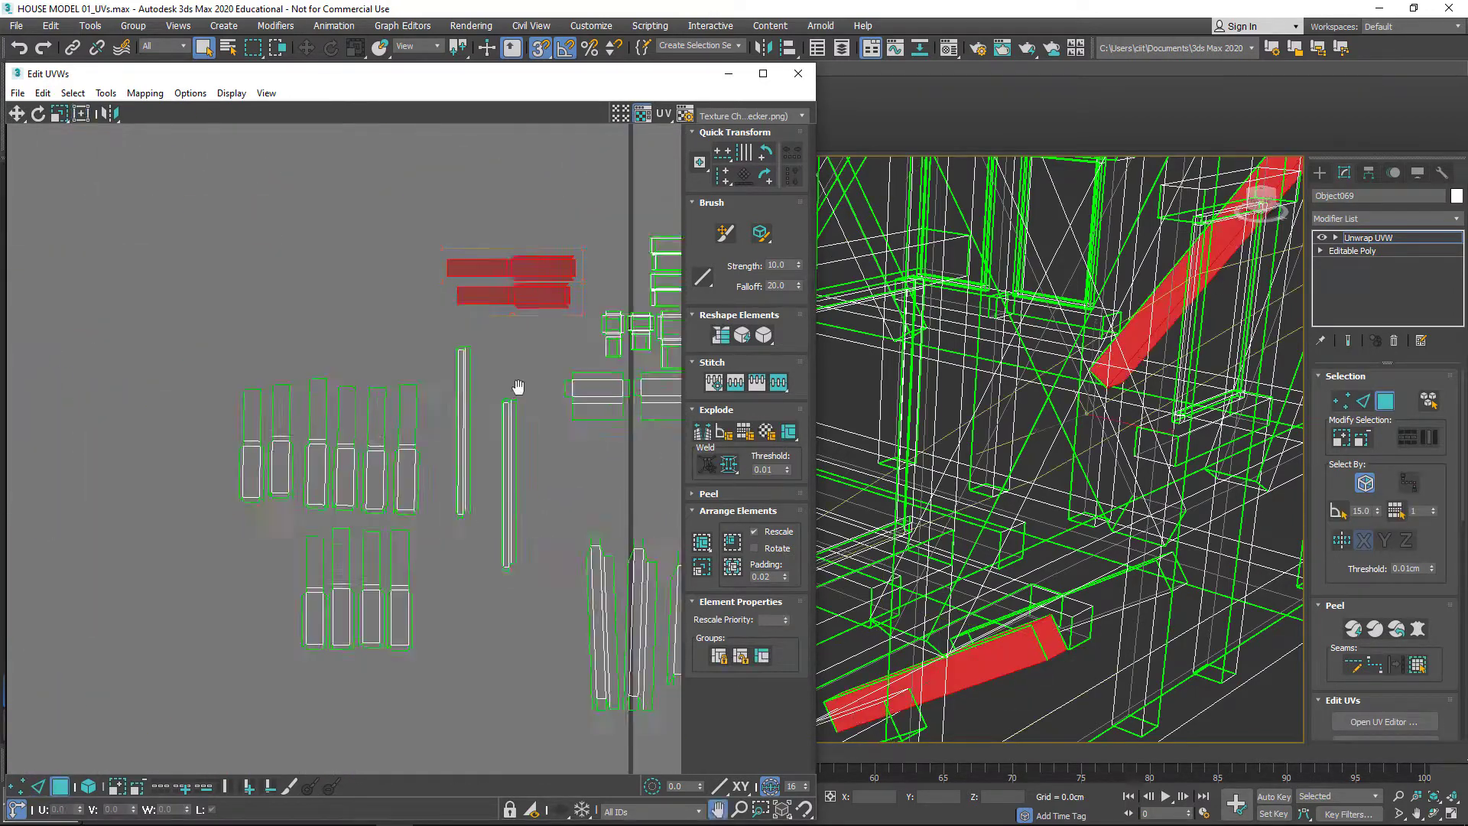
pyautogui.scroll(3, 462, 380)
pyautogui.scroll(-4, 524, 380)
pyautogui.scroll(3, 524, 380)
pyautogui.scroll(3, 410, 507)
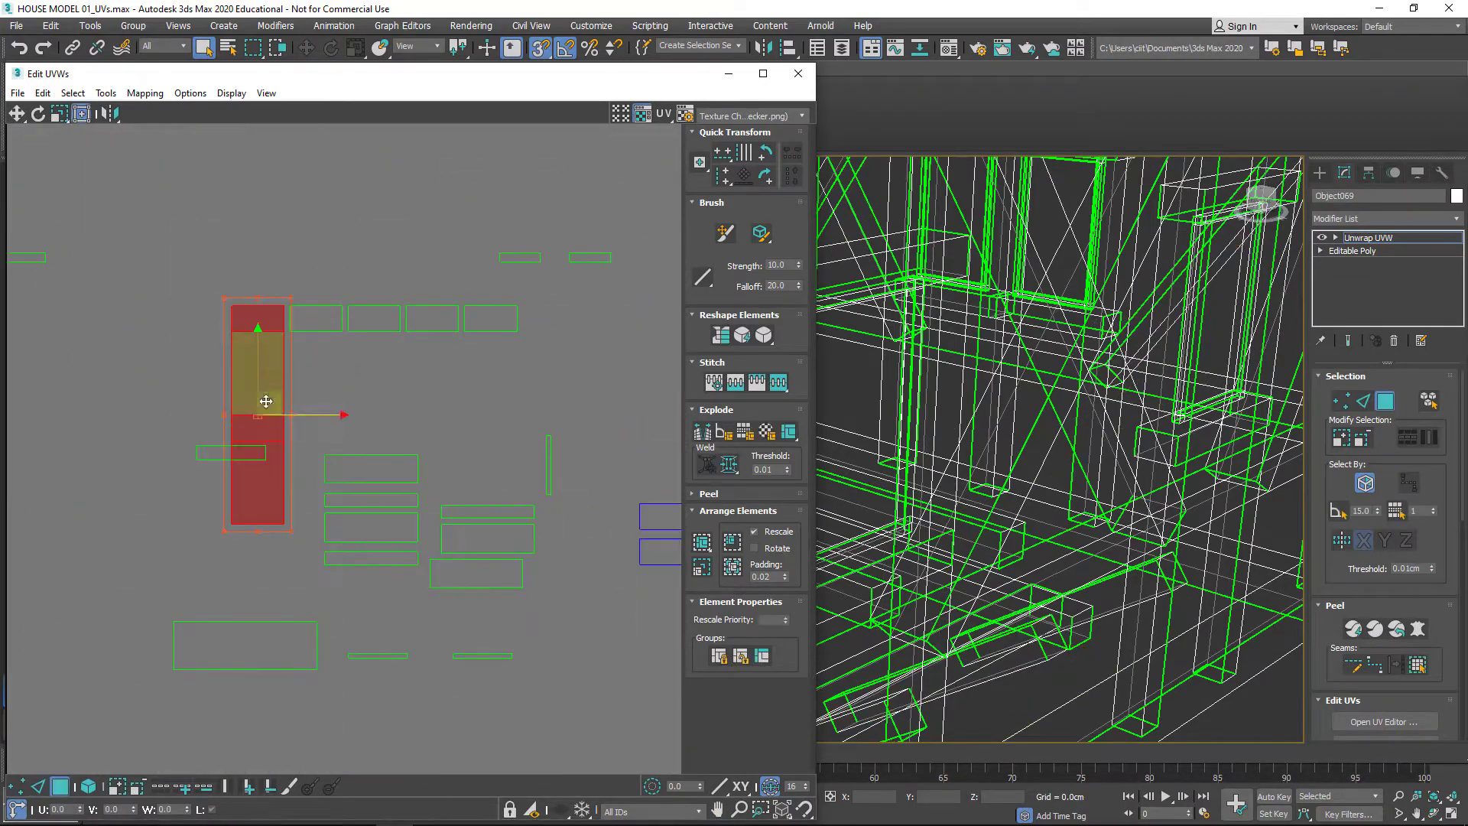
pyautogui.rightClick(337, 253)
pyautogui.click(318, 211)
pyautogui.rightClick(421, 402)
pyautogui.click(382, 469)
# - Stitch the remaining window-frame edges and select the joined shell in Polygon mode
pyautogui.scroll(3, 362, 412)
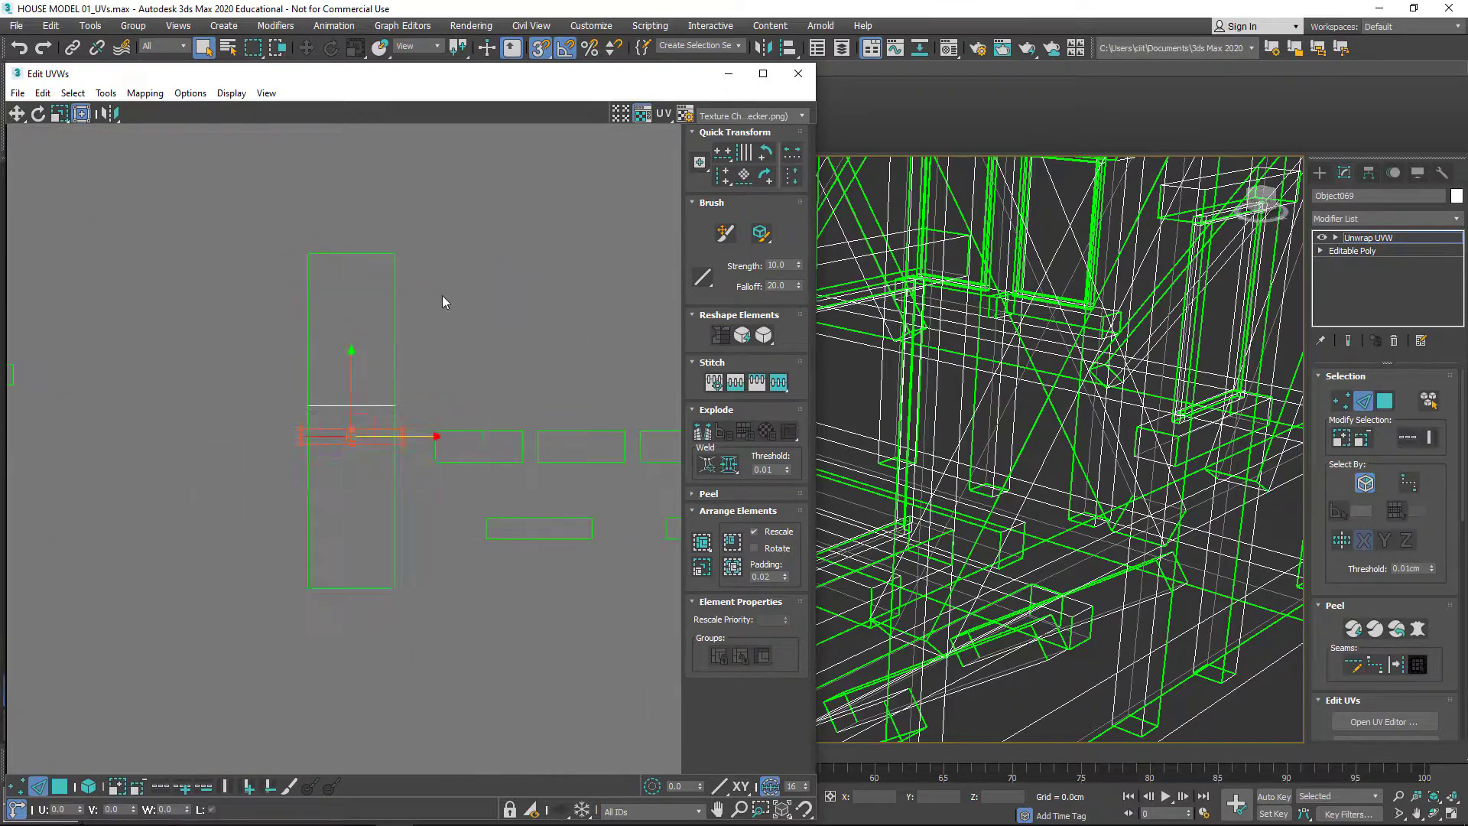
pyautogui.rightClick(310, 329)
pyautogui.click(329, 424)
pyautogui.rightClick(416, 484)
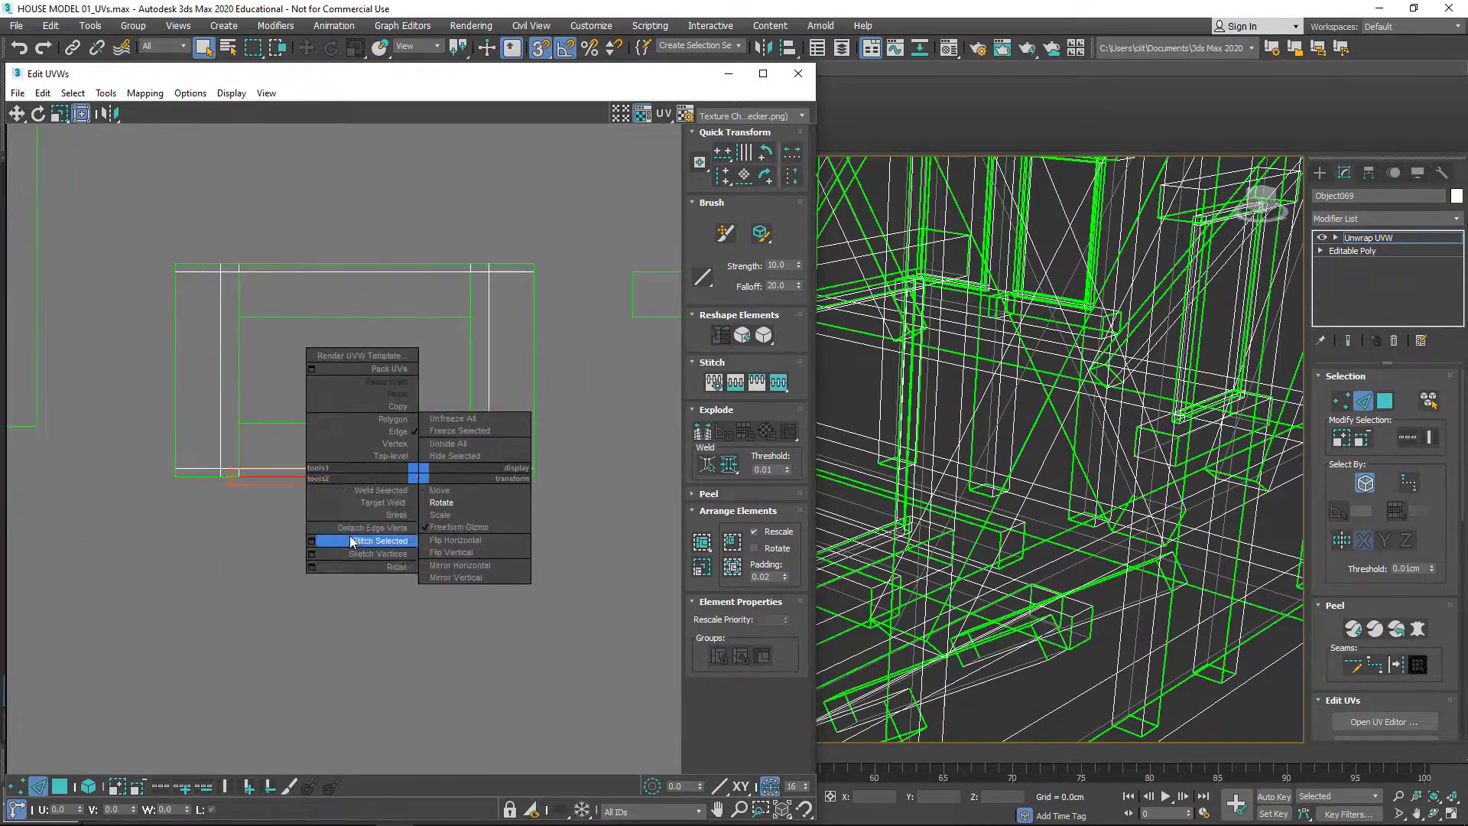
pyautogui.click(359, 558)
pyautogui.rightClick(144, 489)
pyautogui.click(85, 558)
pyautogui.rightClick(211, 343)
pyautogui.click(171, 434)
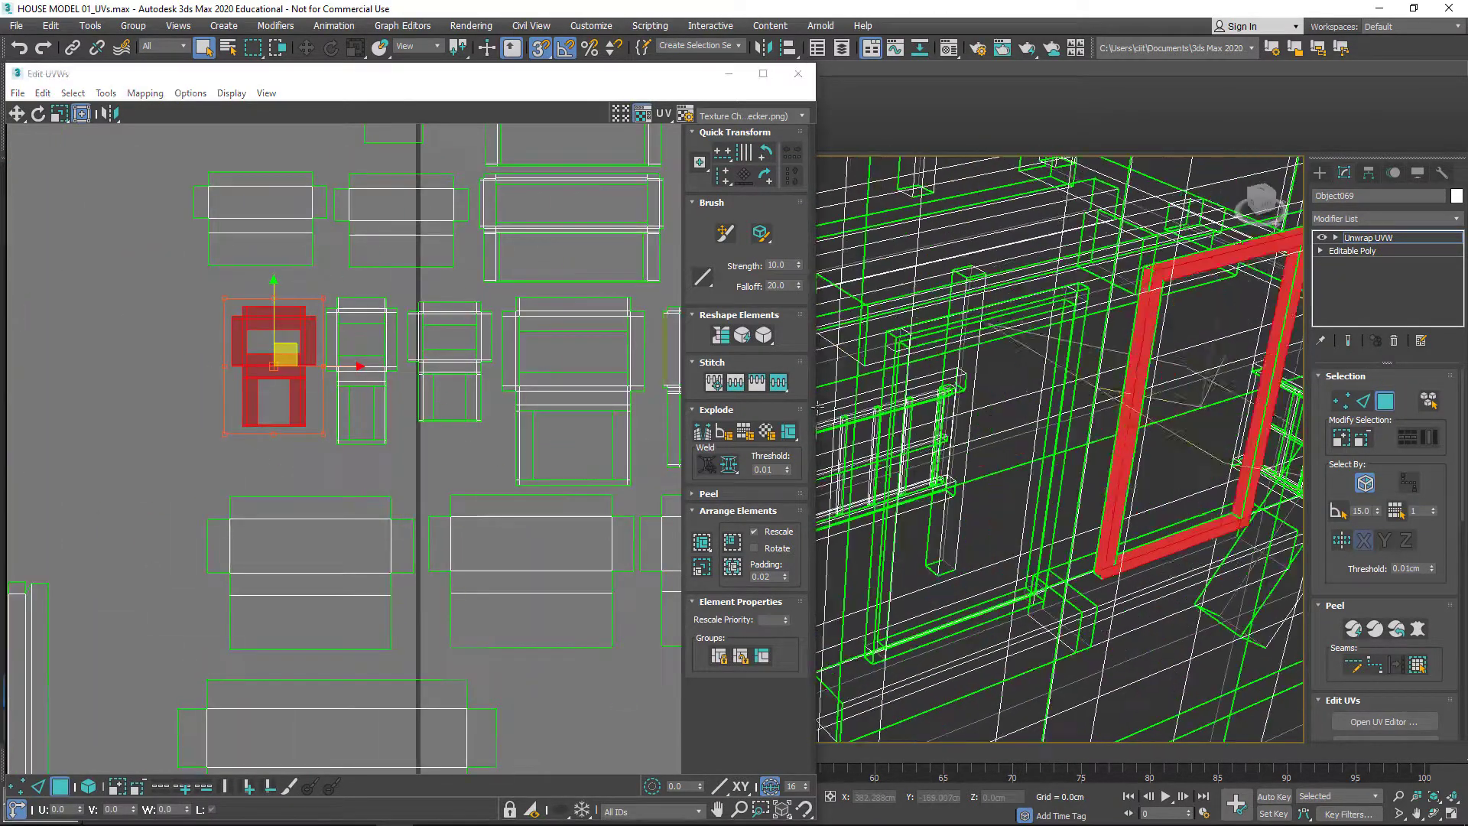
# - Undo the last UV editing action with Ctrl+Z
pyautogui.hotkey('ctrl', 'z')
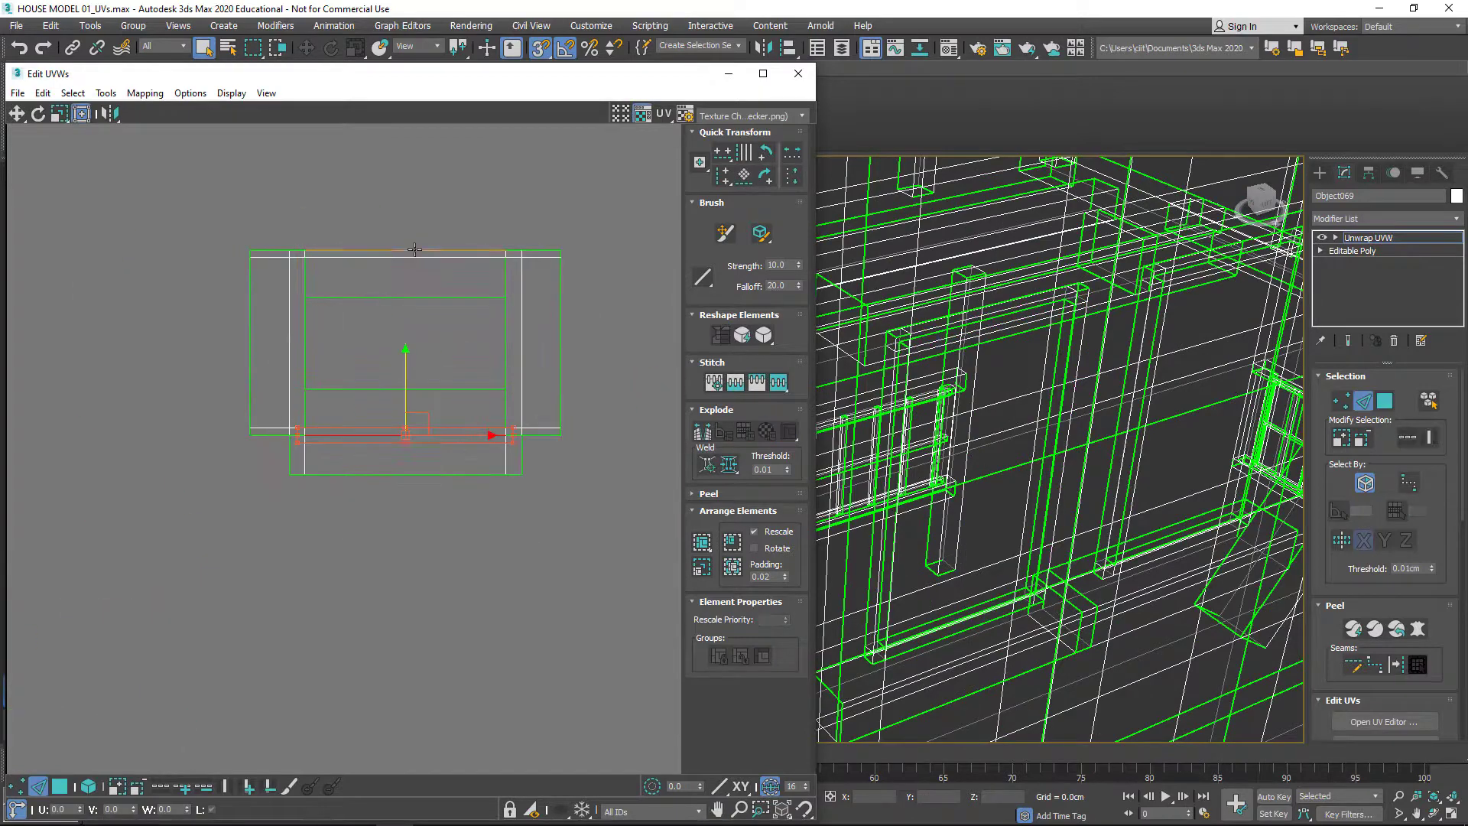